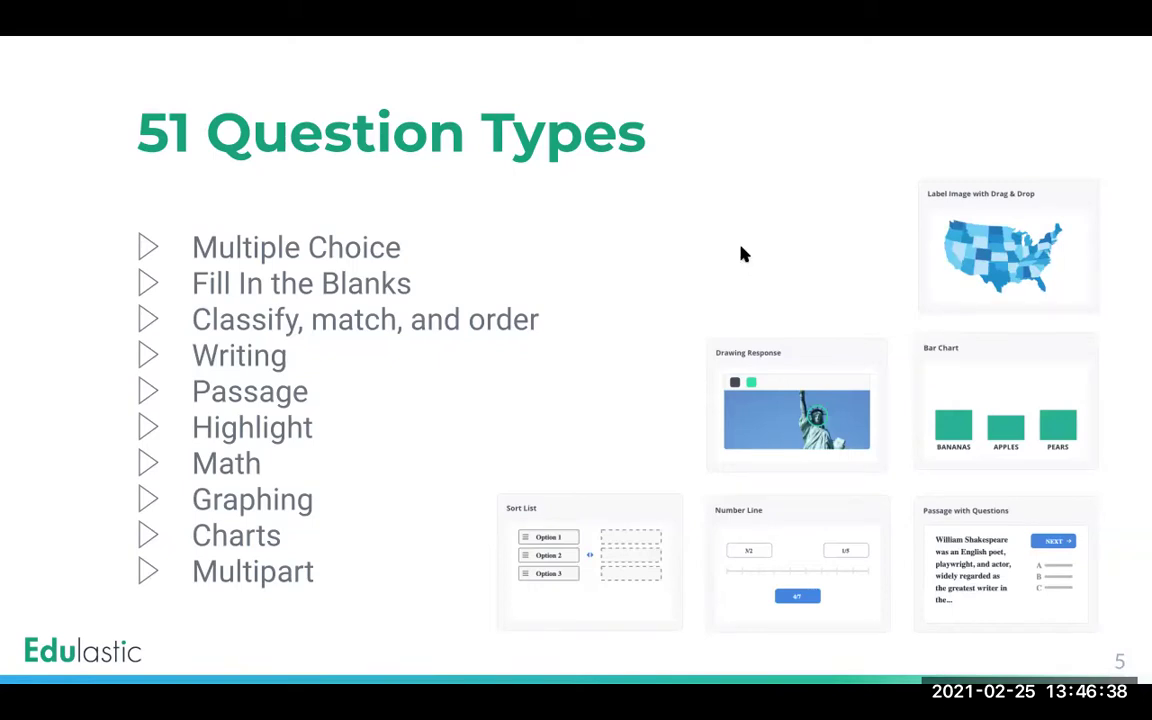
# Step the slideshow from the Item Bank slide on to slide 7, Test Library, showing 965 certified tests
pyautogui.click(741, 252)
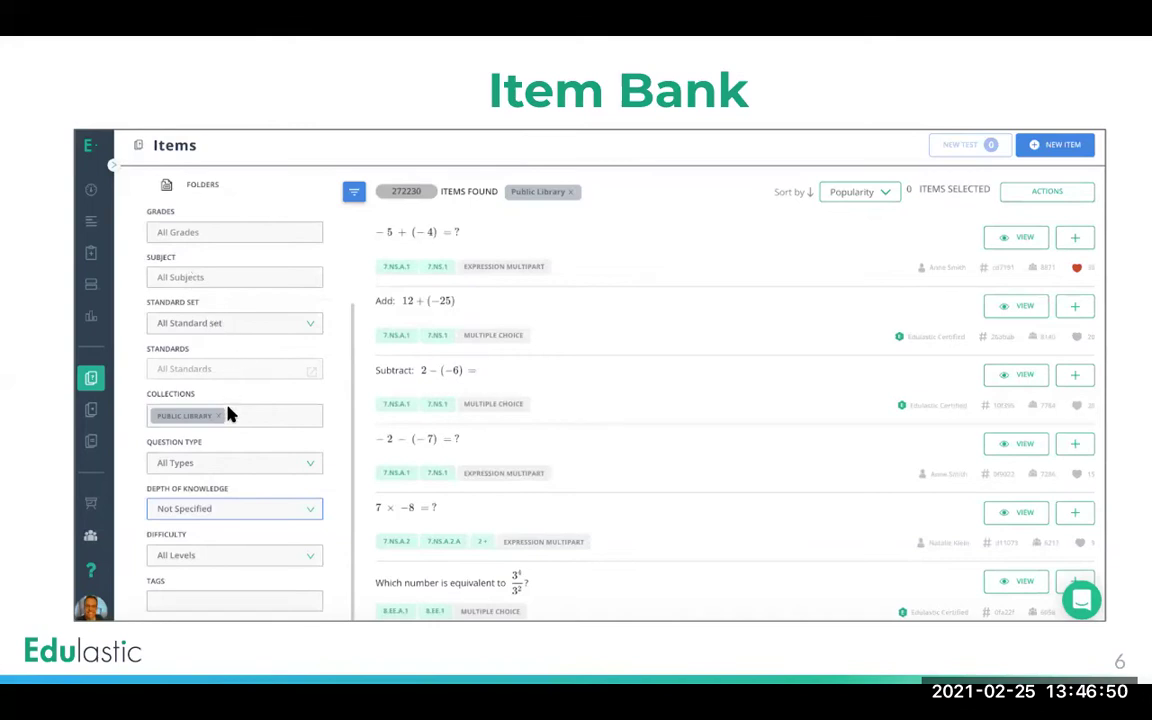
pyautogui.moveTo(224, 561)
pyautogui.click(1076, 267)
pyautogui.press('Right')
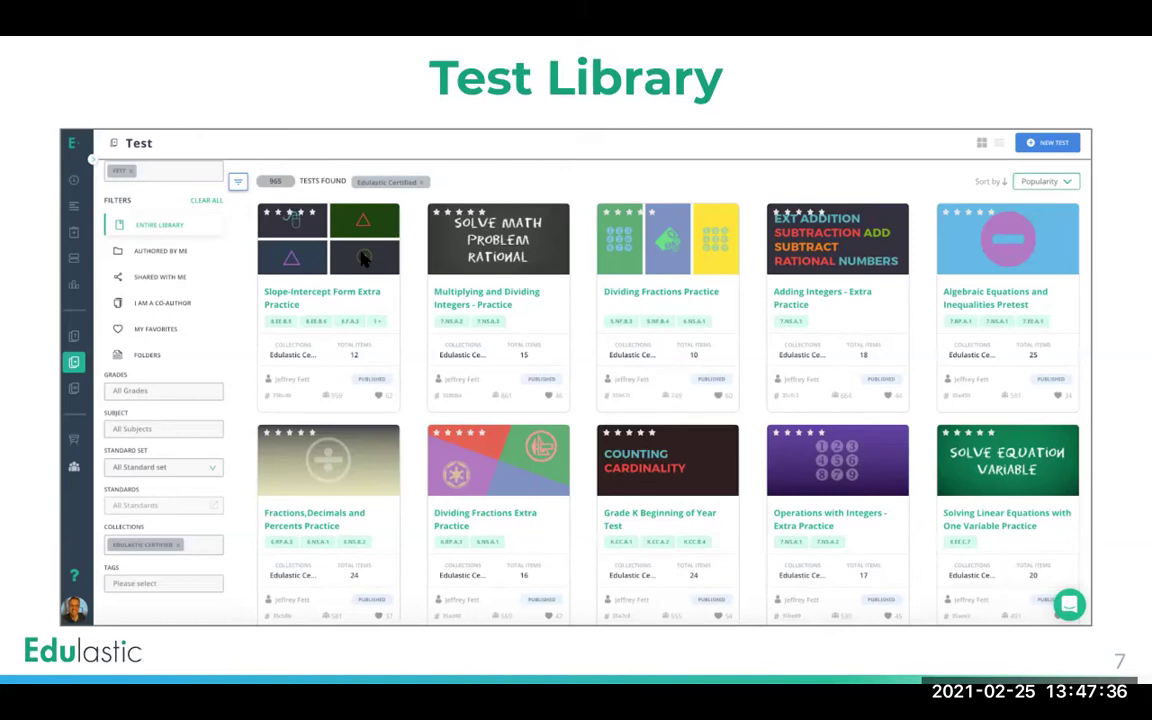
pyautogui.click(364, 257)
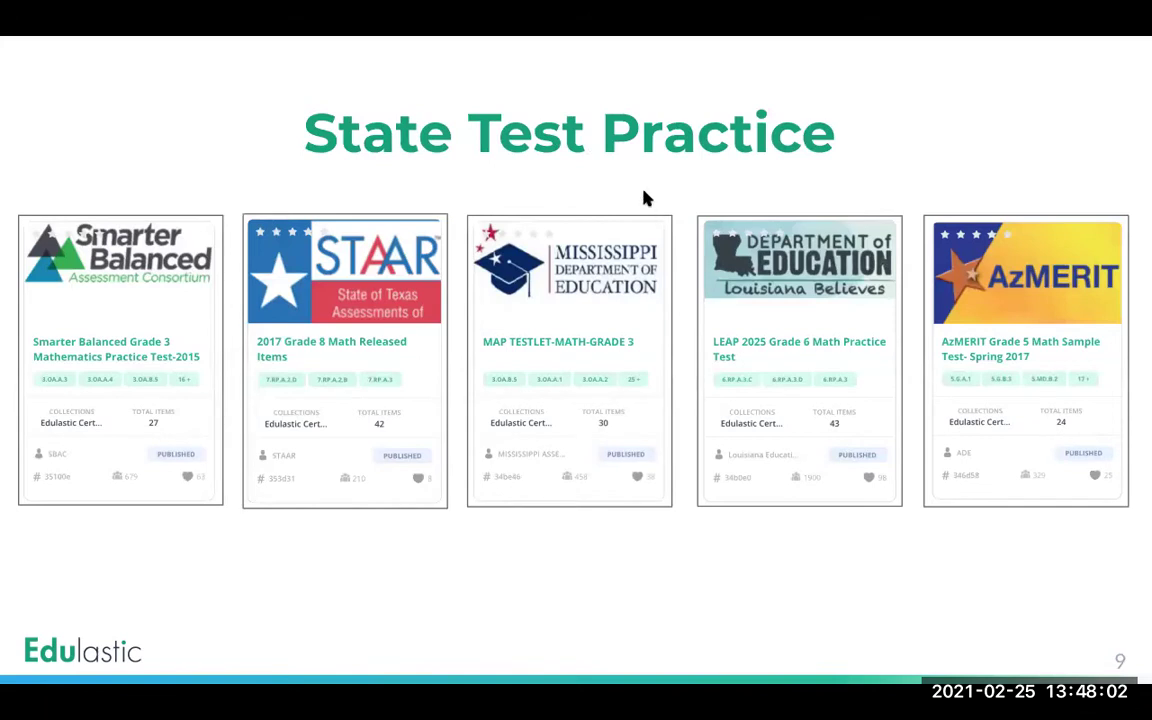
# Advance to slide 10, 'Let's take a tech enhanced test!', and leave presentation mode for the editor
pyautogui.press('Right')
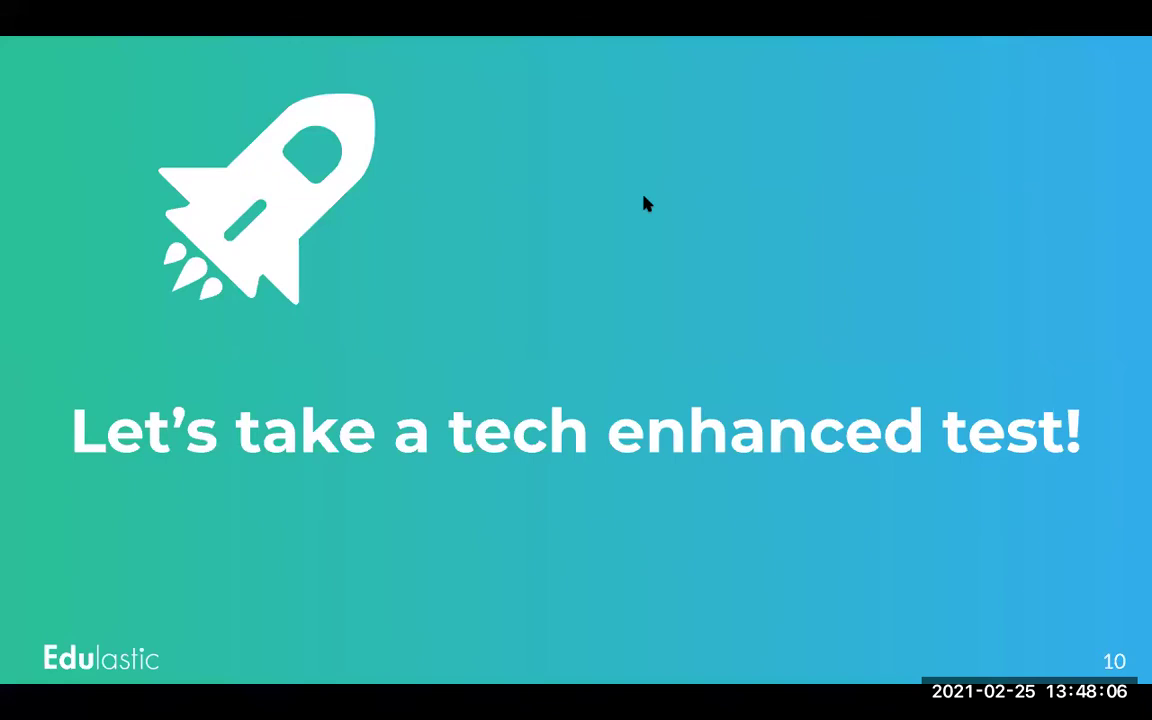
pyautogui.press('Escape')
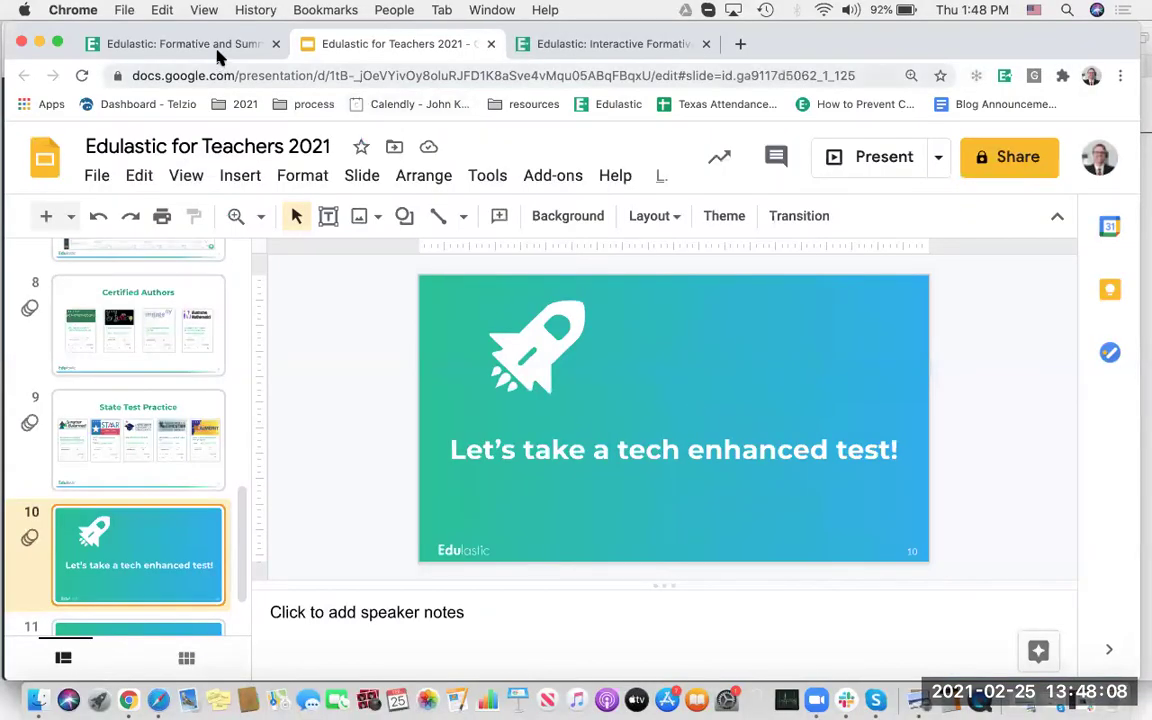
# Move from the Edulastic live class board to the student's Assignments page in Safari
pyautogui.click(194, 44)
pyautogui.scroll(-2, 493, 400)
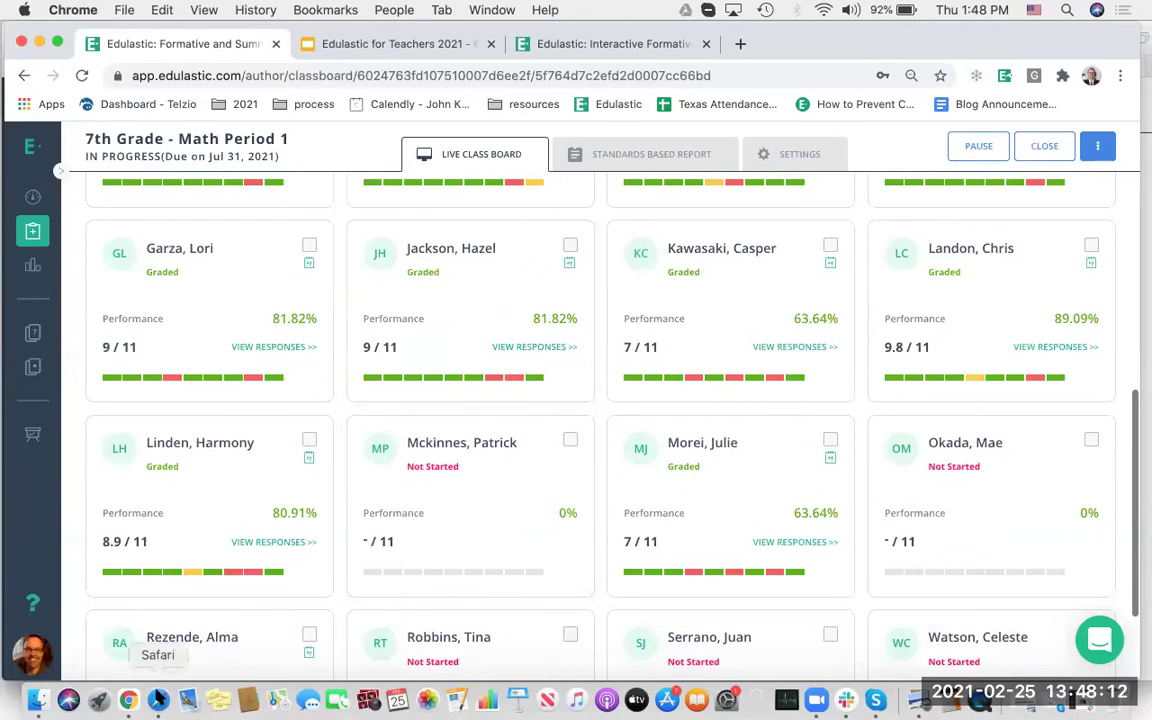
pyautogui.click(158, 699)
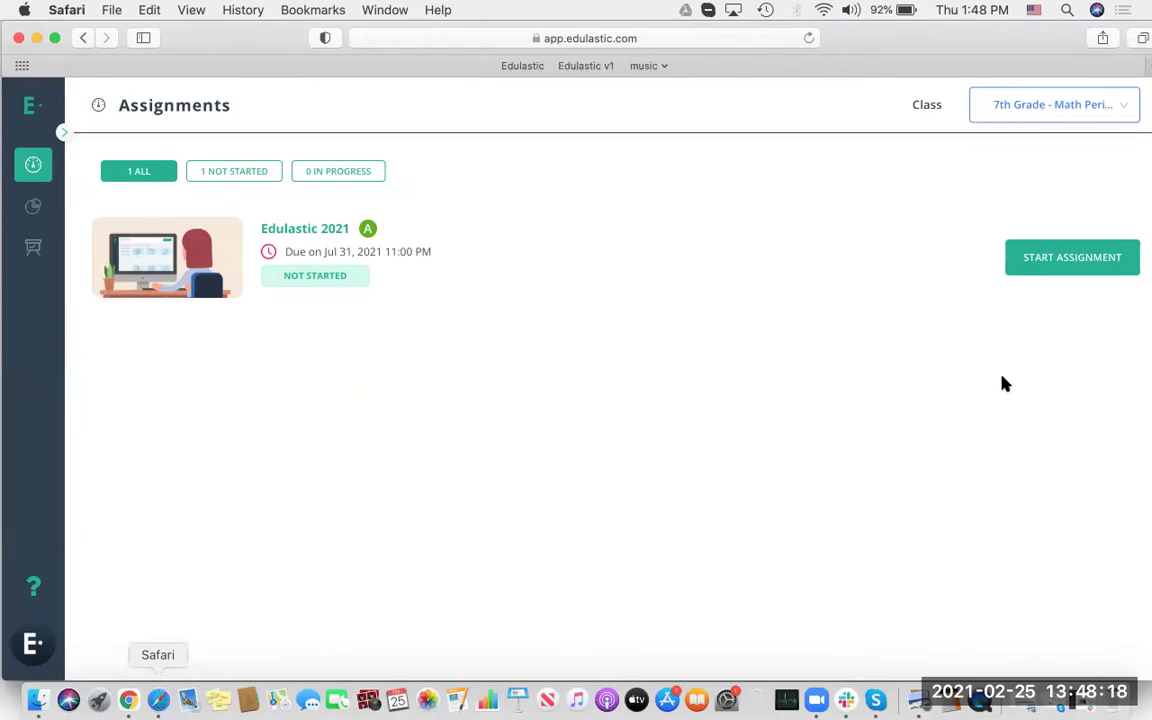
# Start the Edulastic 2021 assignment and place the Gravitational, Chemical and Potential energy labels on the mountain
pyautogui.click(1067, 266)
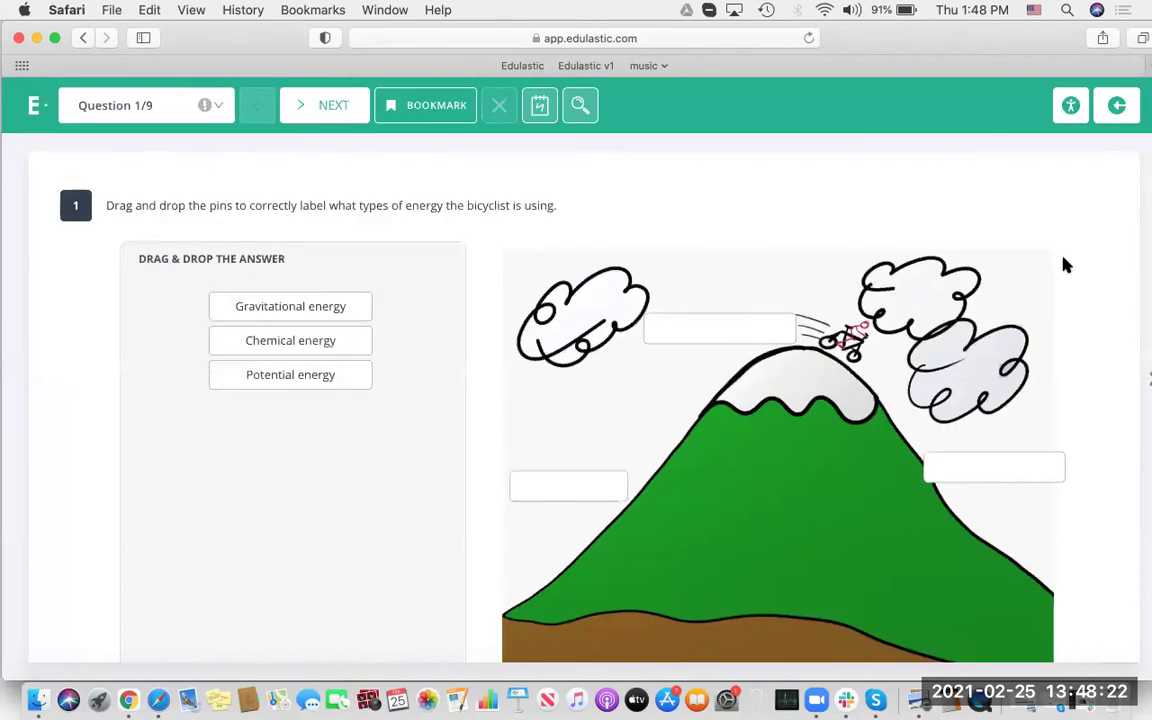
pyautogui.moveTo(309, 306); pyautogui.dragTo(990, 471)
pyautogui.moveTo(290, 319); pyautogui.dragTo(566, 490)
pyautogui.moveTo(329, 309); pyautogui.dragTo(684, 332)
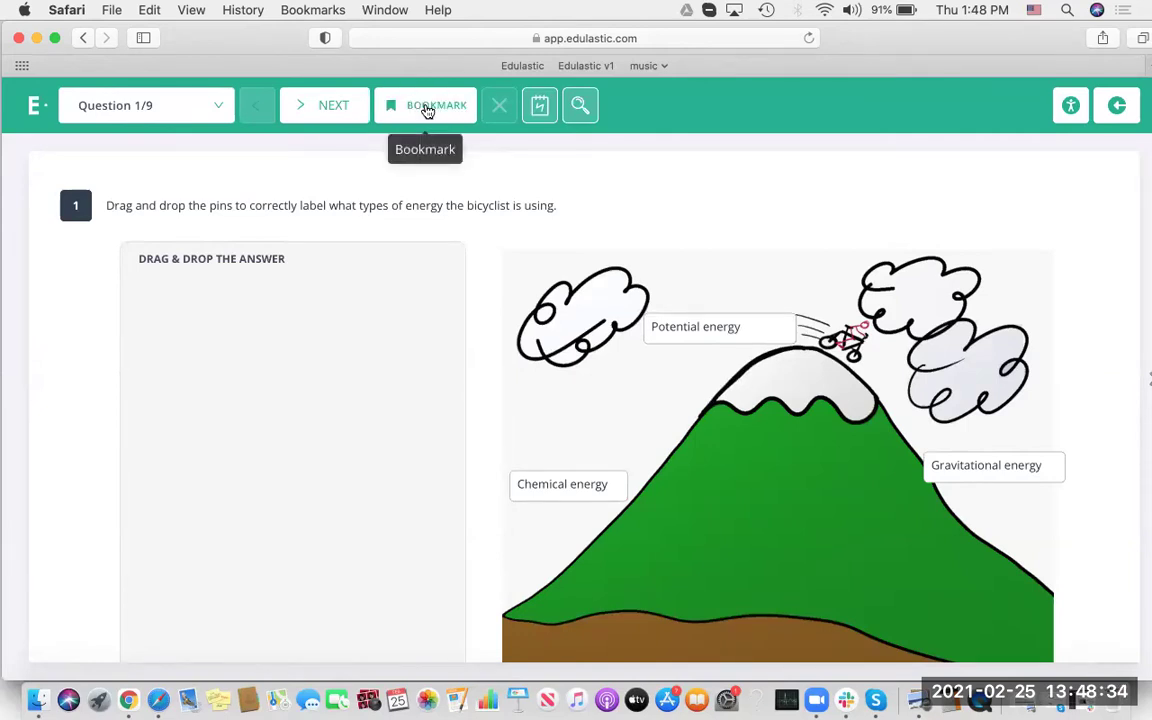
pyautogui.click(220, 104)
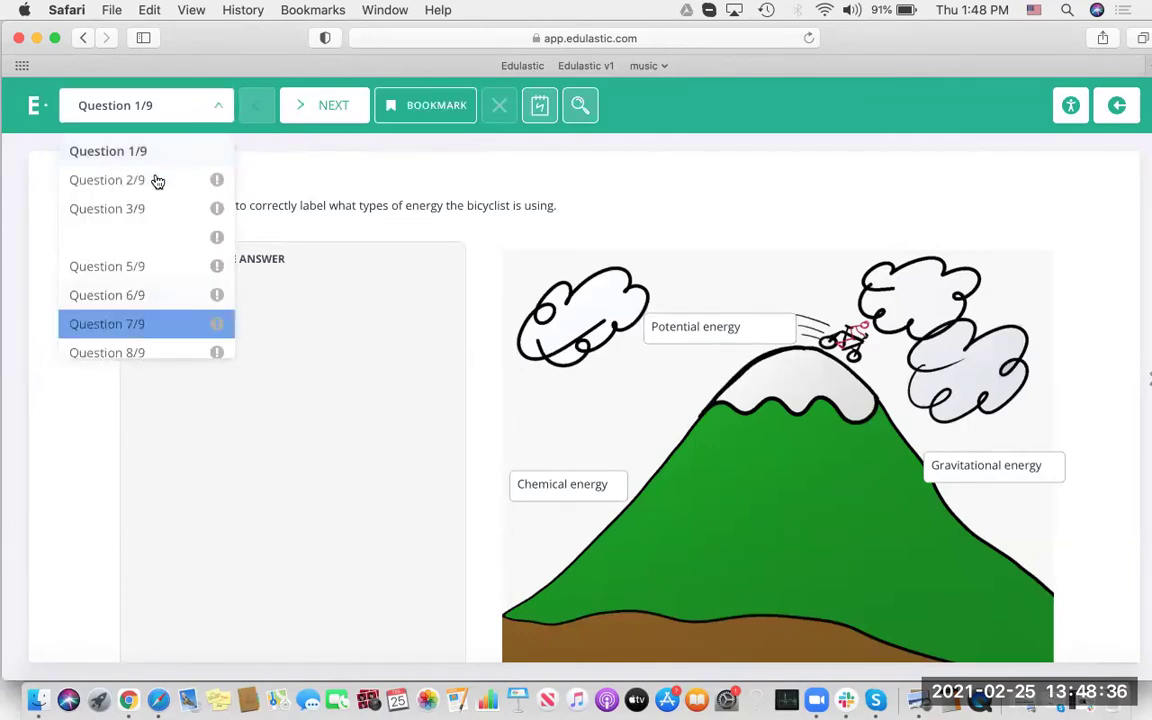
pyautogui.click(455, 173)
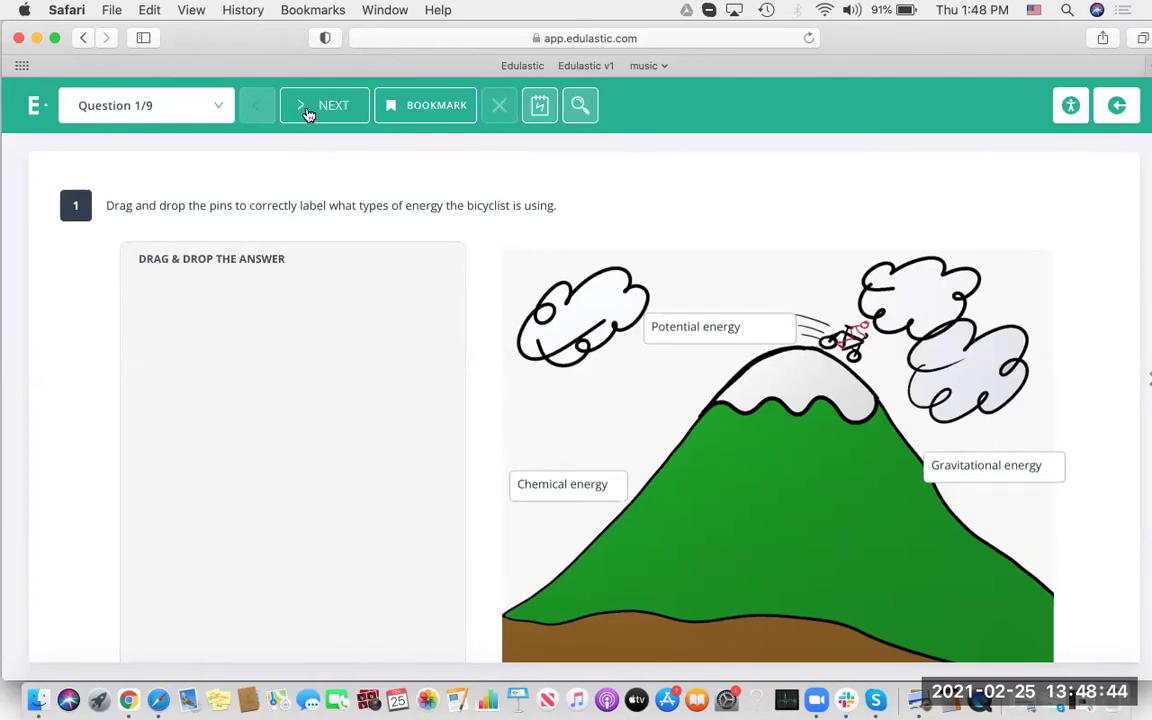
# Submit question 1 and order question 2's list: Earth's Moon, Earth, Sun, and so on
pyautogui.click(309, 116)
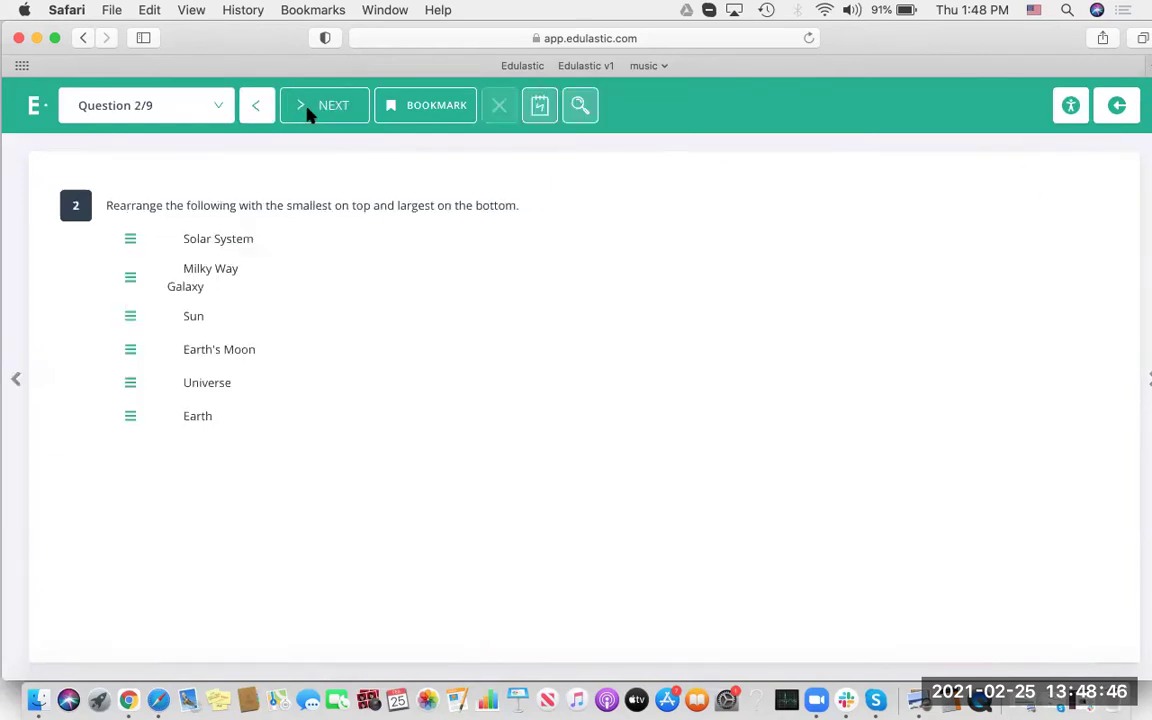
pyautogui.moveTo(188, 316); pyautogui.dragTo(196, 260)
pyautogui.moveTo(193, 411); pyautogui.dragTo(199, 250)
pyautogui.moveTo(213, 378); pyautogui.dragTo(211, 242)
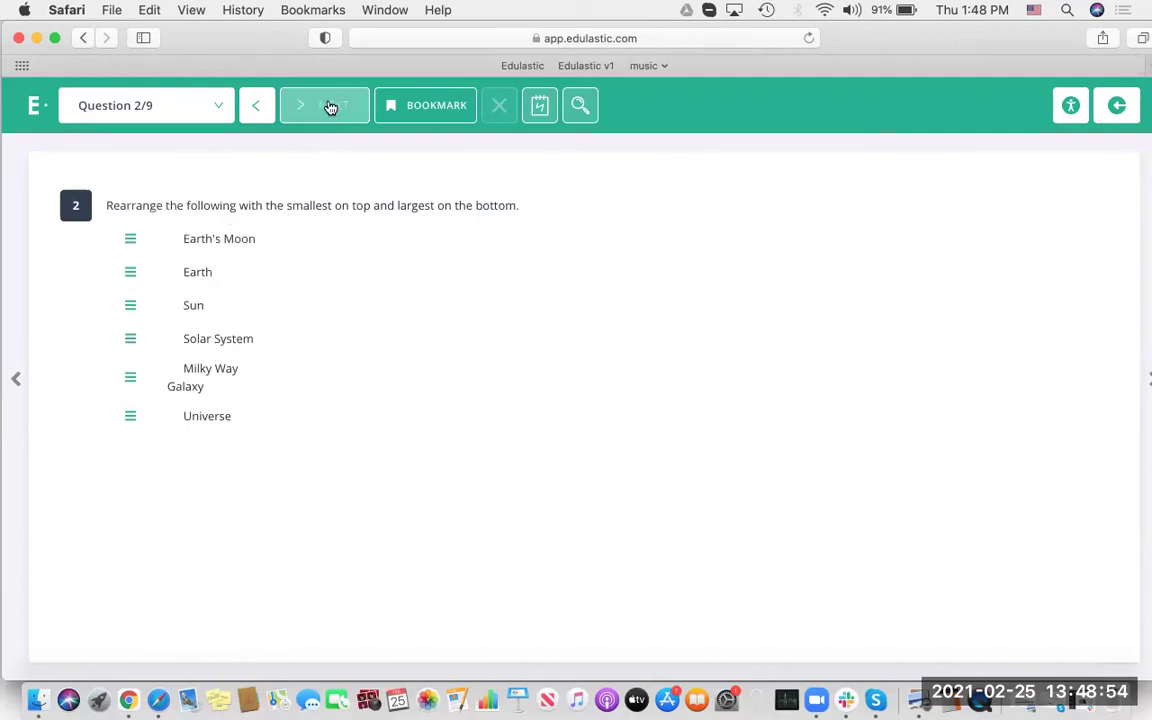
# Submit question 2 and place seven counters in question 3's frame
pyautogui.click(330, 107)
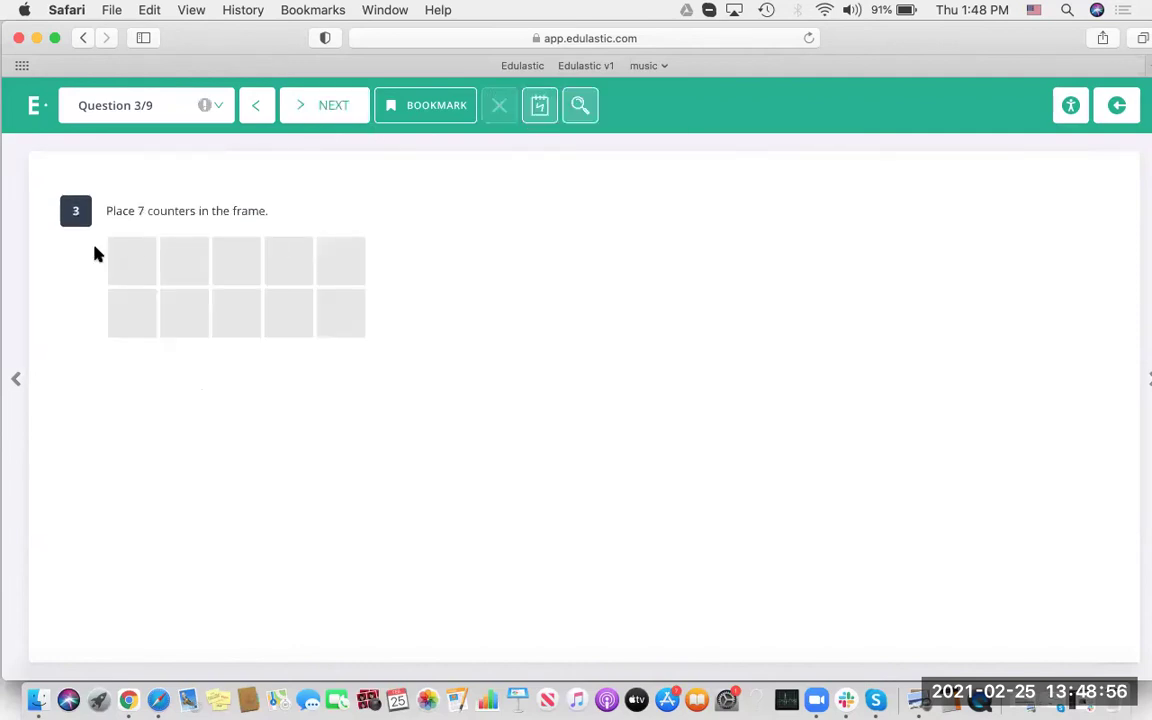
pyautogui.click(134, 256)
pyautogui.click(134, 320)
pyautogui.click(183, 320)
pyautogui.click(183, 263)
pyautogui.click(235, 263)
pyautogui.click(240, 314)
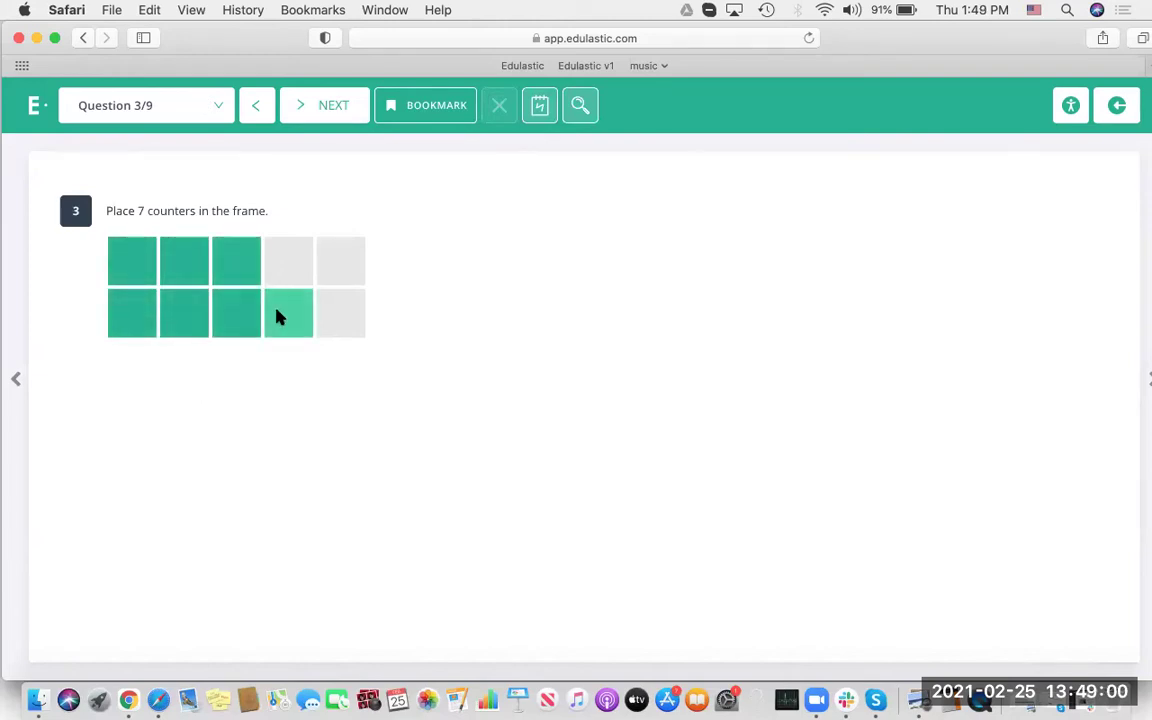
pyautogui.click(278, 317)
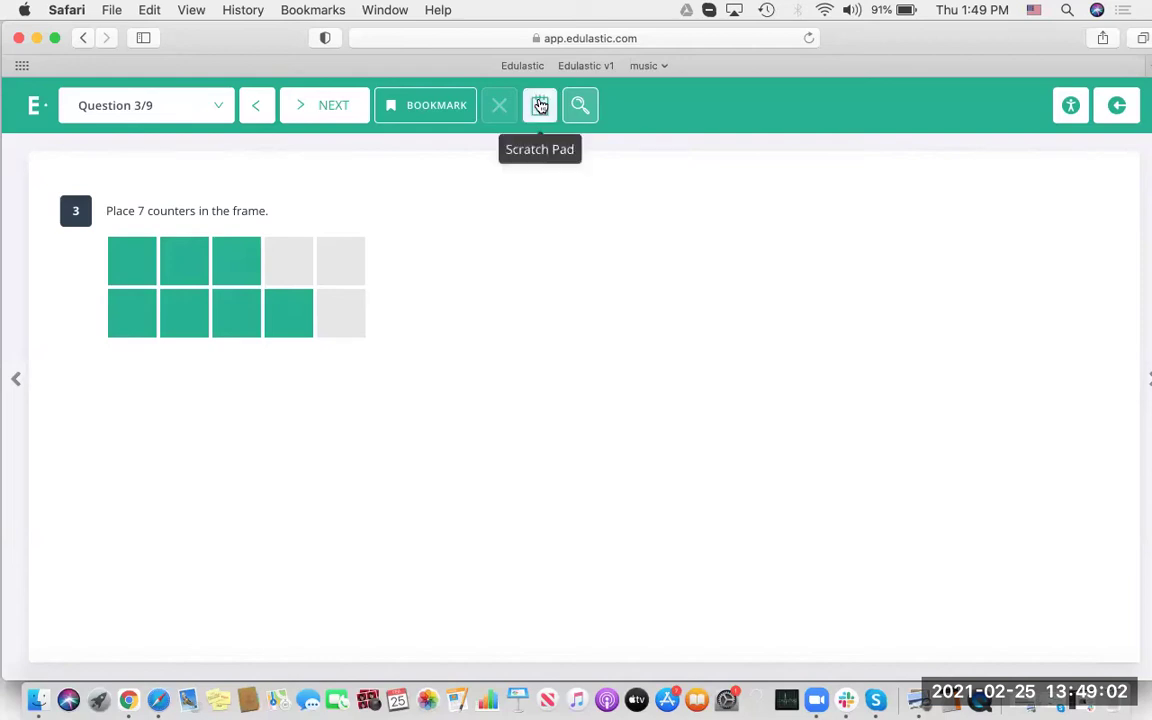
# Use the scratch pad's freehand pen in black to write 1, 2, 4 and 5 on the counters
pyautogui.click(540, 106)
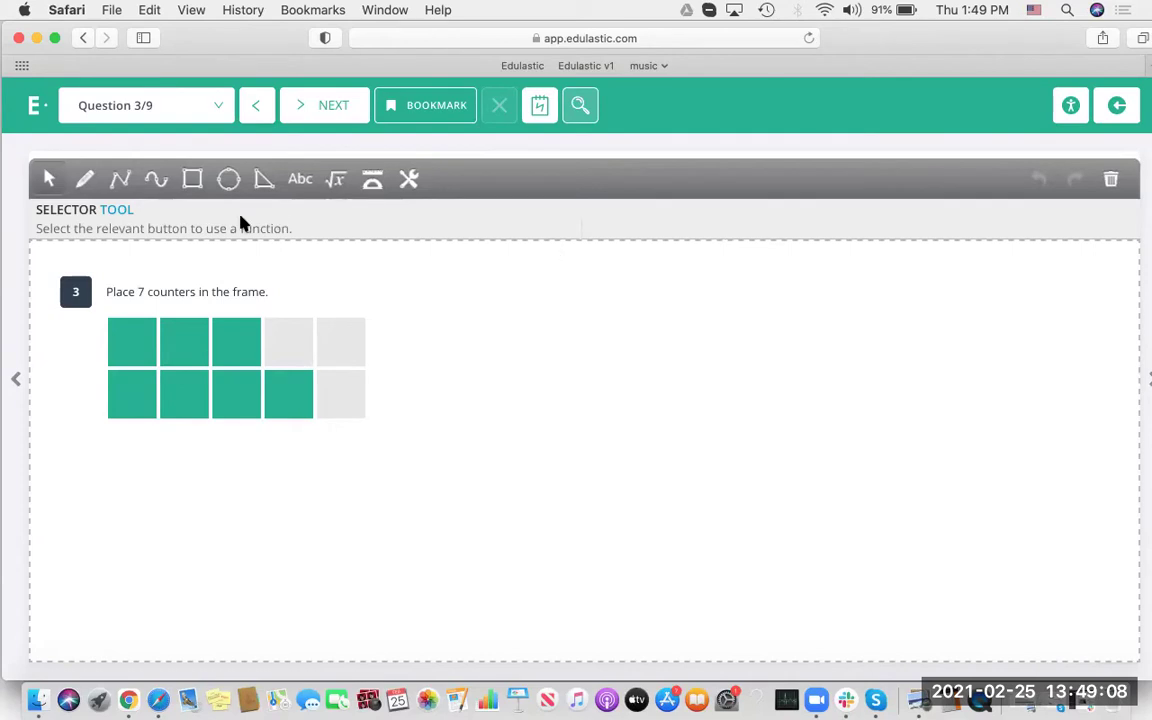
pyautogui.click(84, 178)
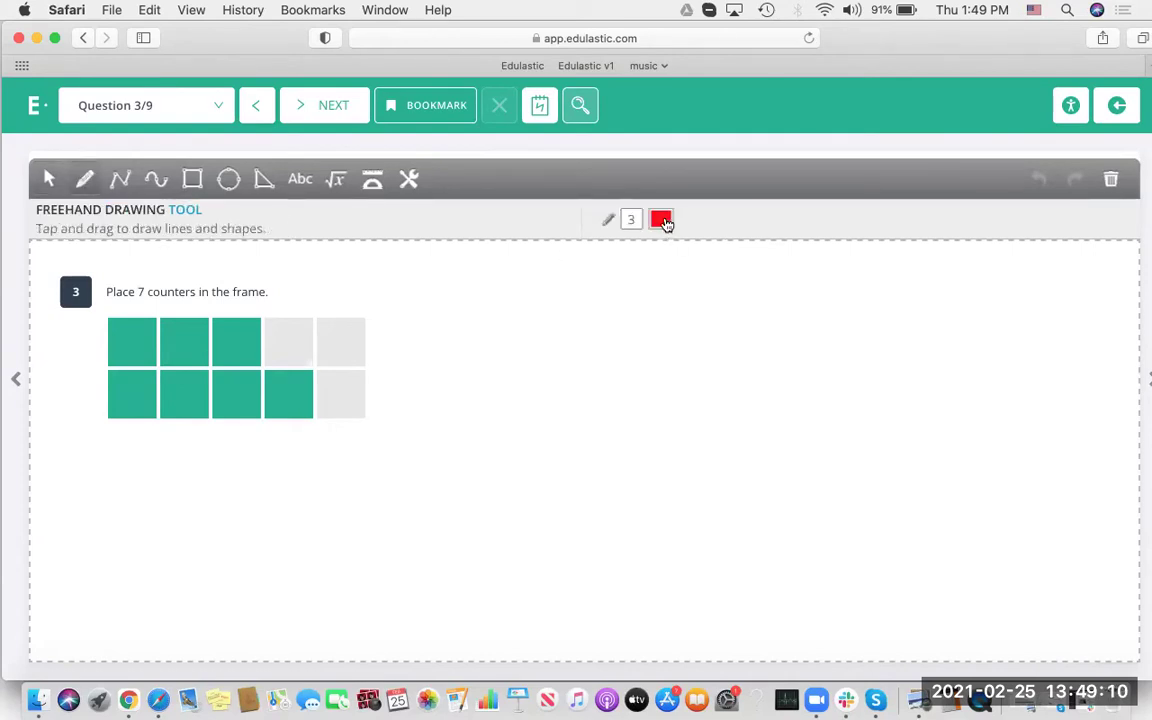
pyautogui.click(662, 220)
pyautogui.click(825, 397)
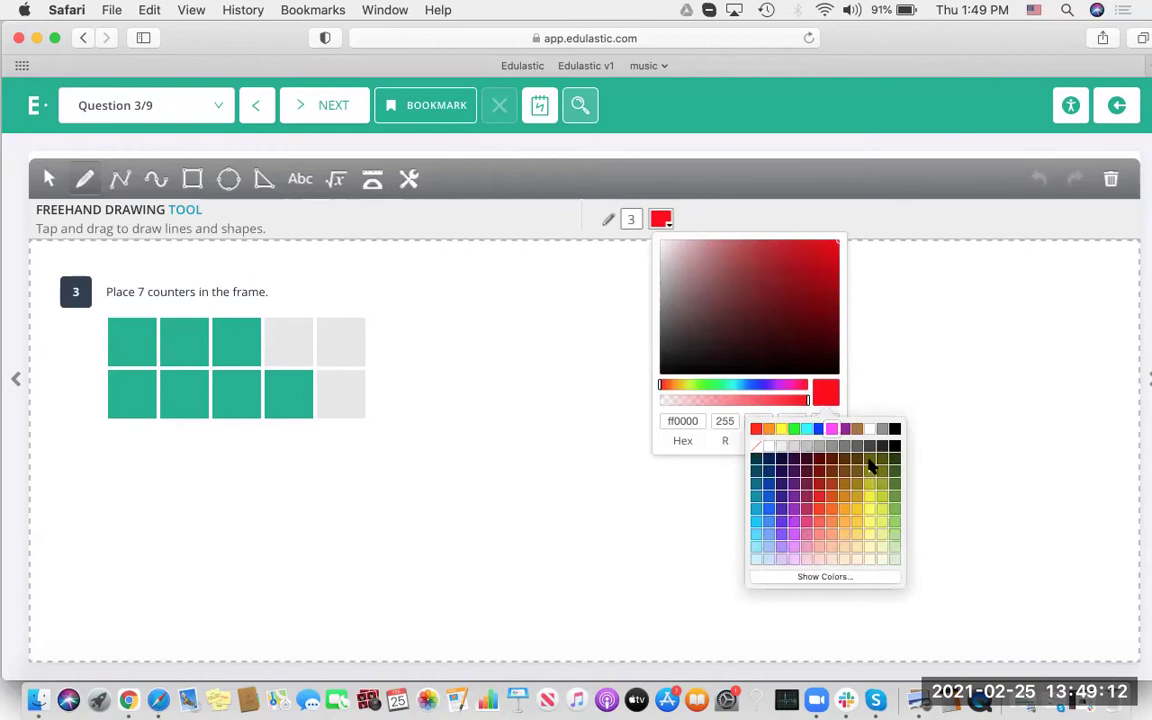
pyautogui.click(893, 433)
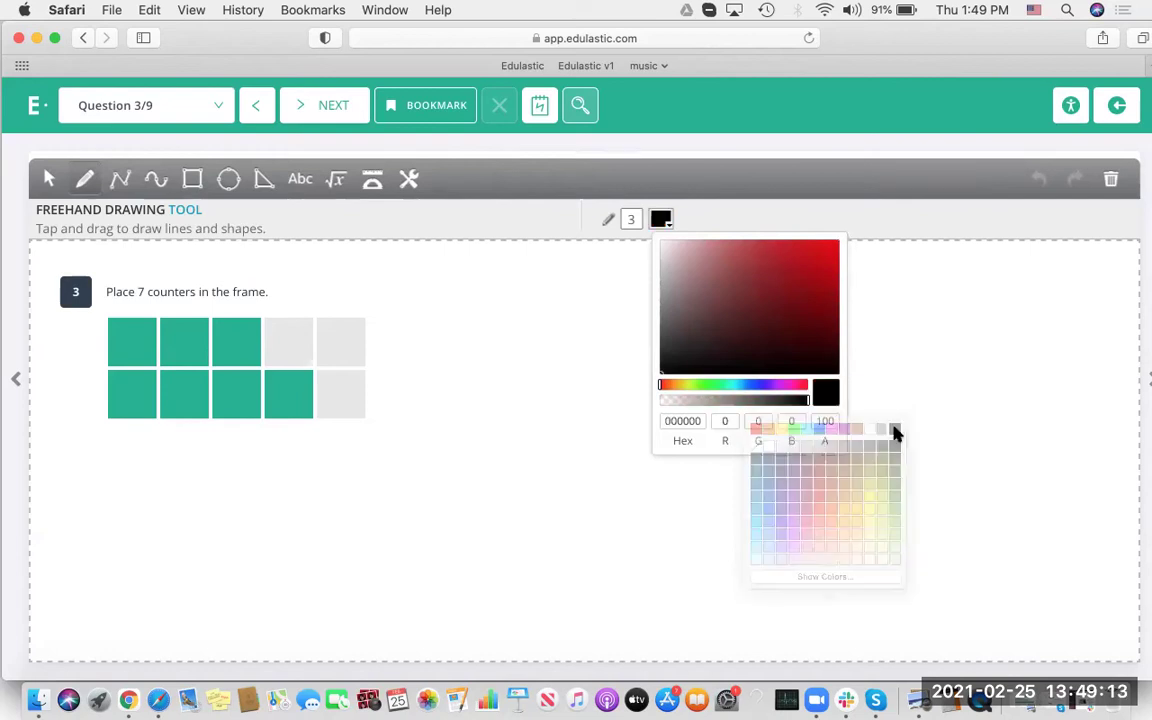
pyautogui.click(910, 216)
pyautogui.moveTo(133, 323)
pyautogui.mouseDown()
pyautogui.moveTo(133, 352)
pyautogui.moveTo(205, 354)
pyautogui.moveTo(238, 340)
pyautogui.moveTo(222, 356)
pyautogui.mouseUp()
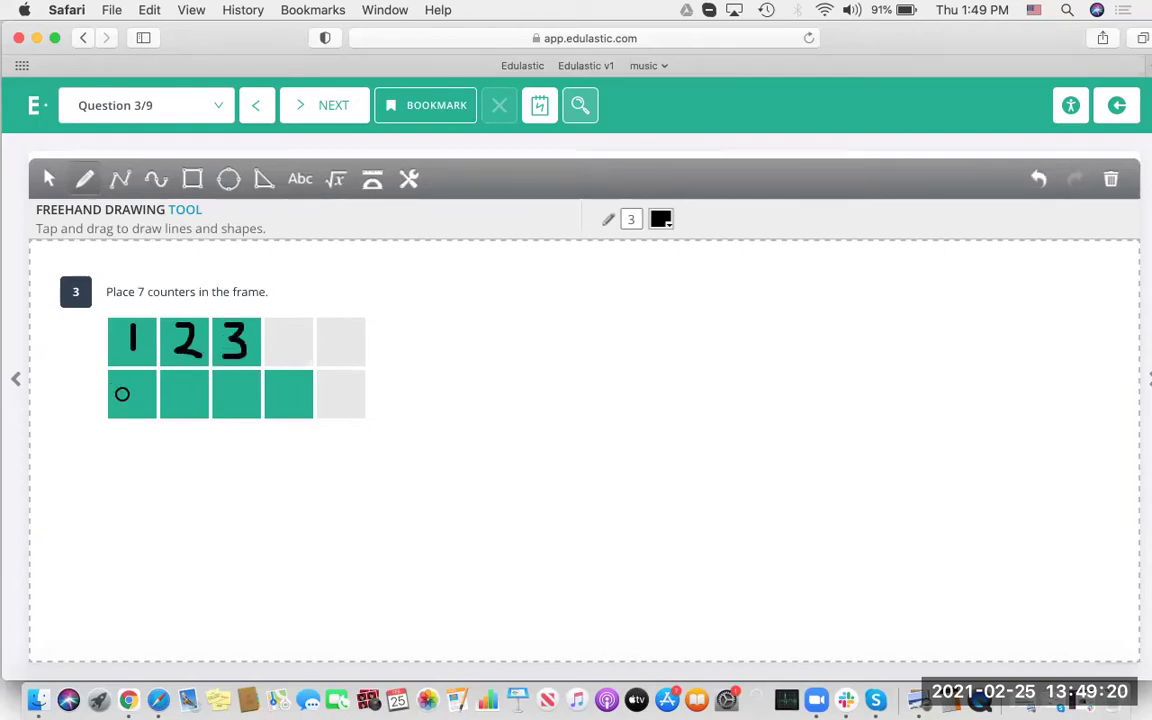
pyautogui.moveTo(116, 378); pyautogui.dragTo(130, 412)
pyautogui.moveTo(176, 378)
pyautogui.mouseDown()
pyautogui.moveTo(170, 402)
pyautogui.moveTo(186, 377)
pyautogui.moveTo(285, 420)
pyautogui.mouseUp()
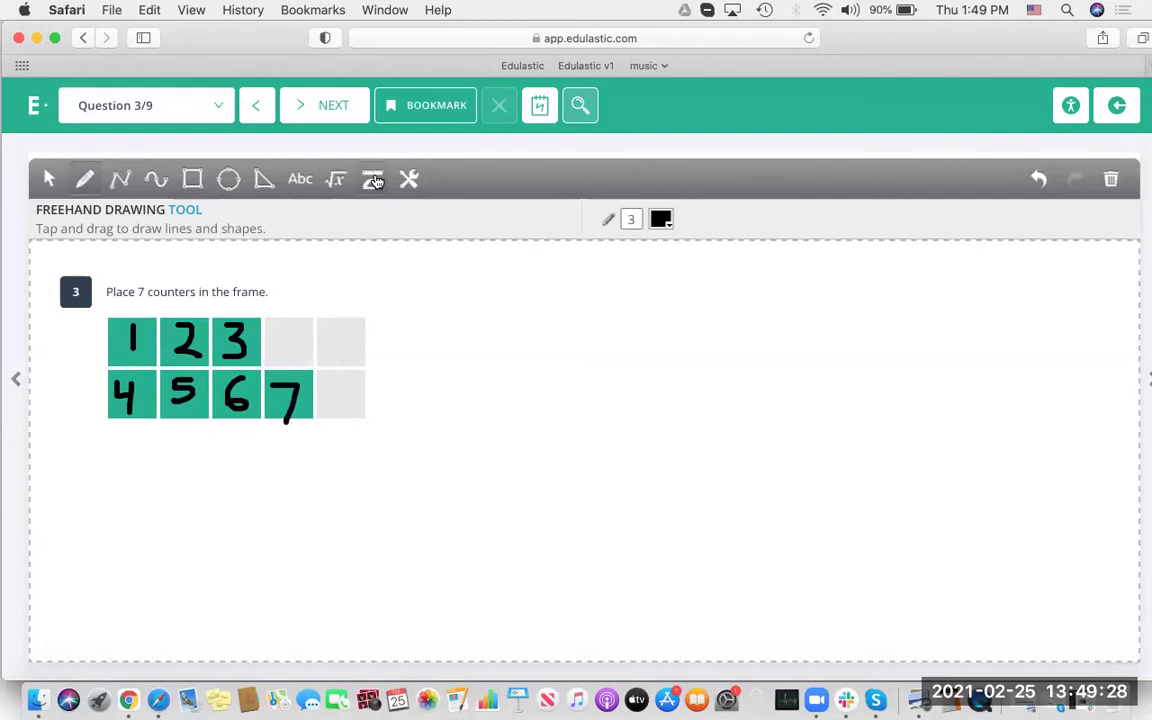
# Add a ruler and protractor beside the question, hide the scratch pad, and submit question 3
pyautogui.click(374, 181)
pyautogui.moveTo(440, 273); pyautogui.dragTo(1028, 283)
pyautogui.moveTo(248, 388); pyautogui.dragTo(825, 445)
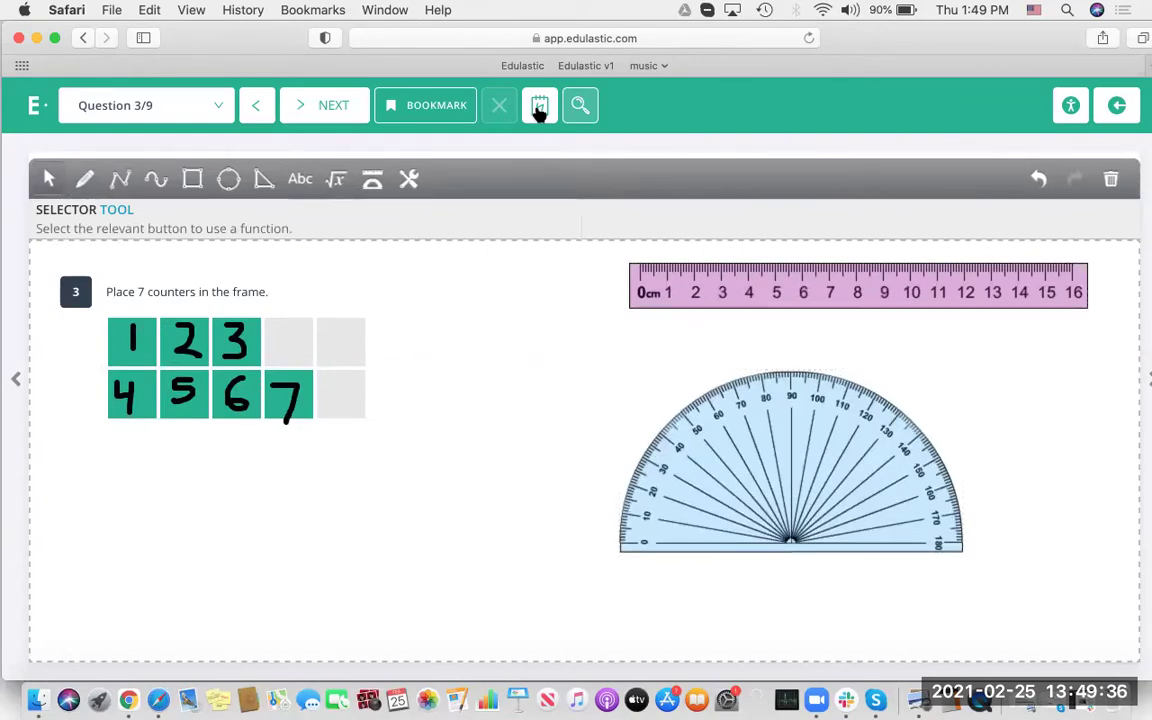
pyautogui.click(540, 107)
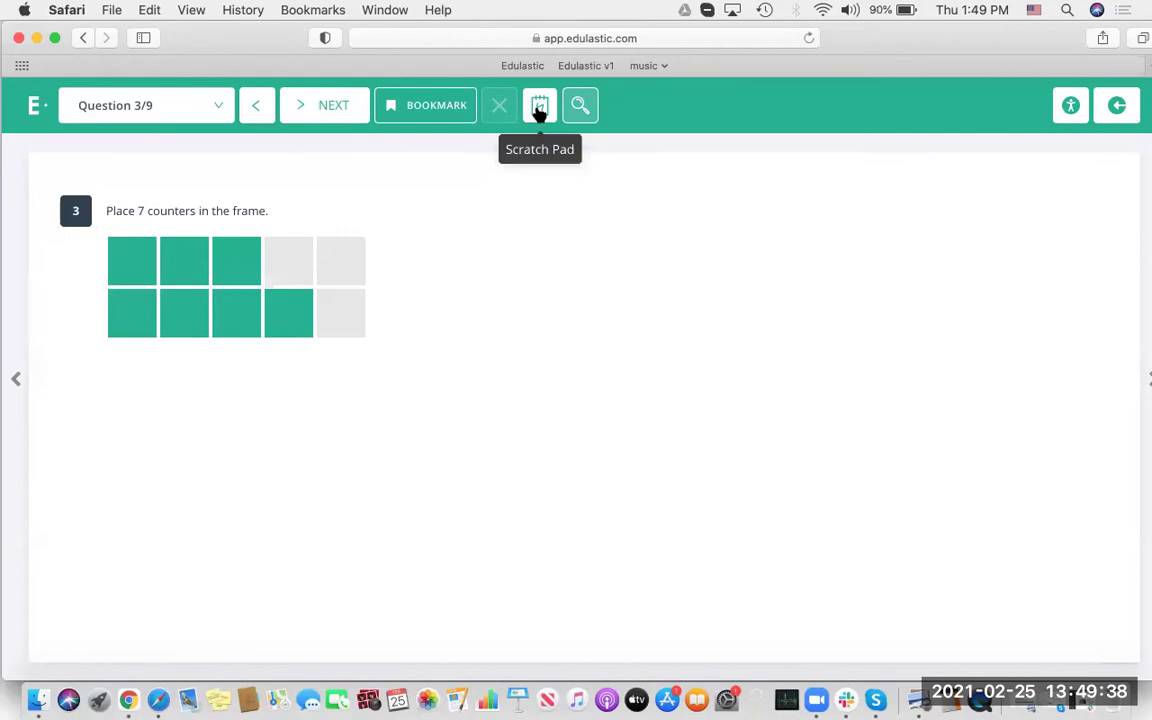
pyautogui.click(540, 108)
pyautogui.click(540, 108)
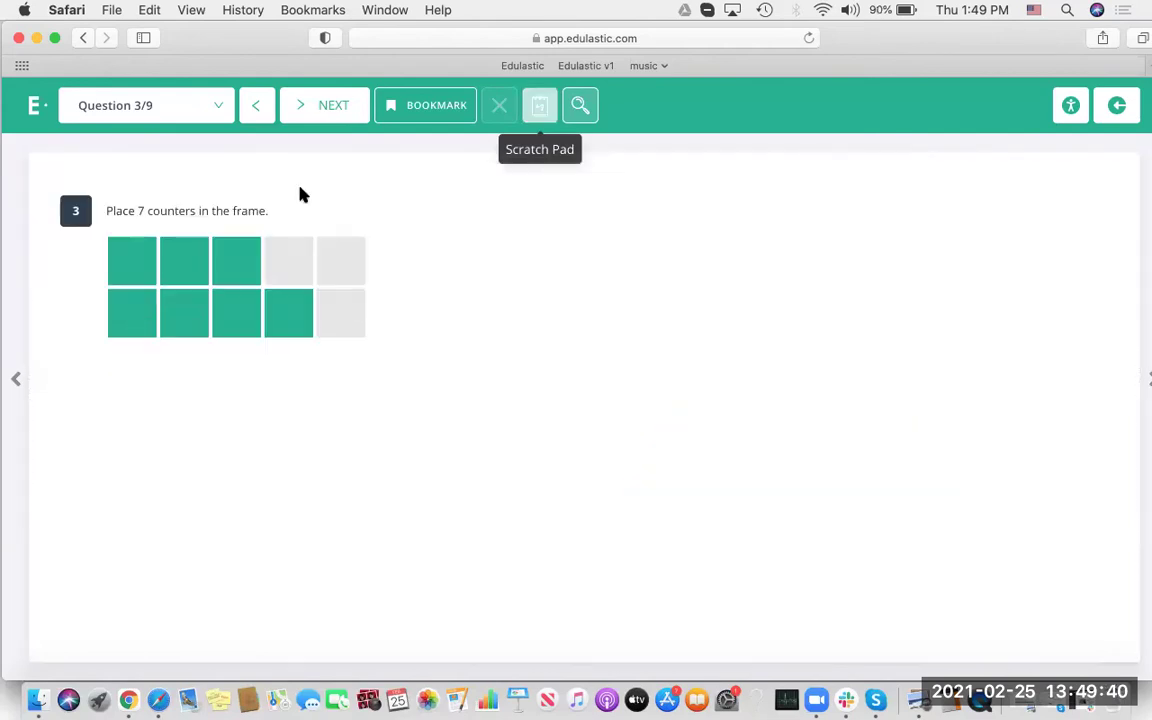
pyautogui.click(329, 107)
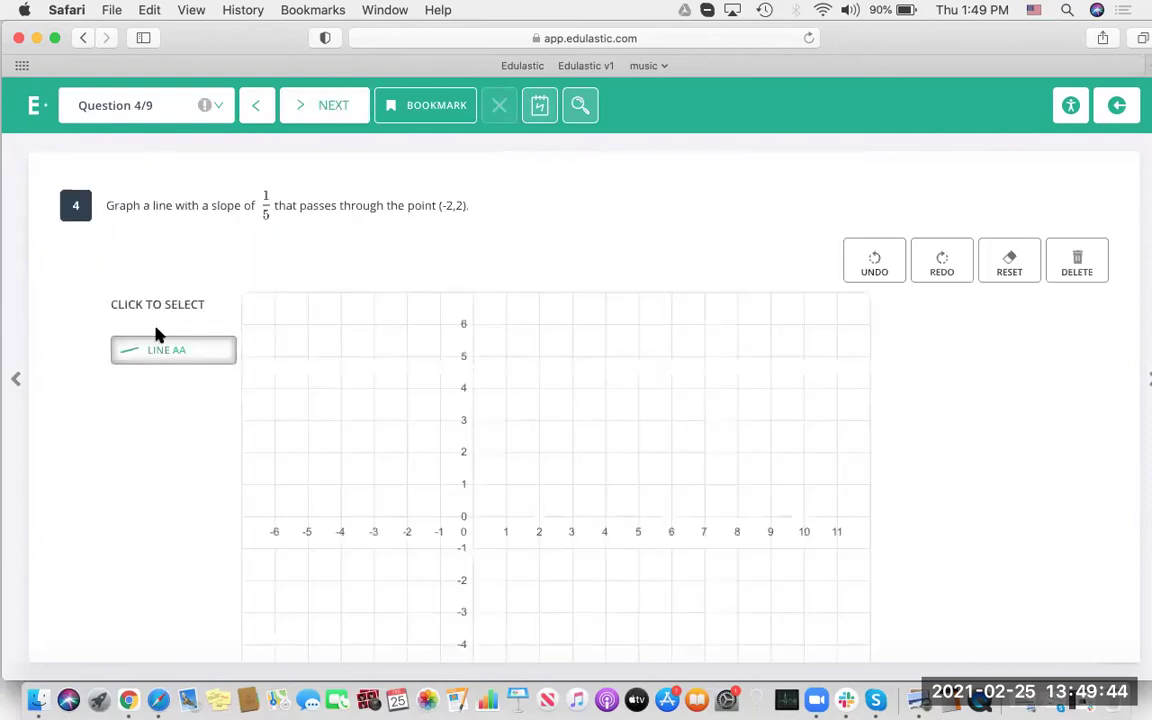
# Graph Line AA through (-2,2) and (3,3) and submit question 4
pyautogui.click(407, 452)
pyautogui.click(441, 419)
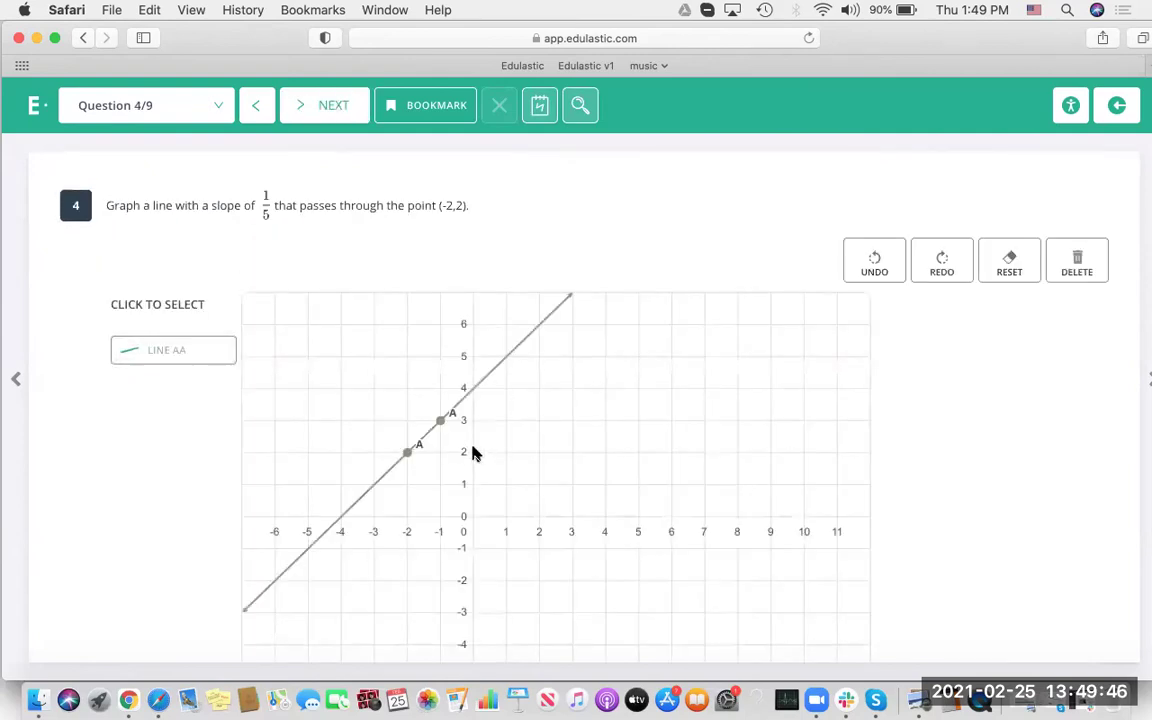
pyautogui.moveTo(441, 419); pyautogui.dragTo(572, 419)
pyautogui.click(340, 108)
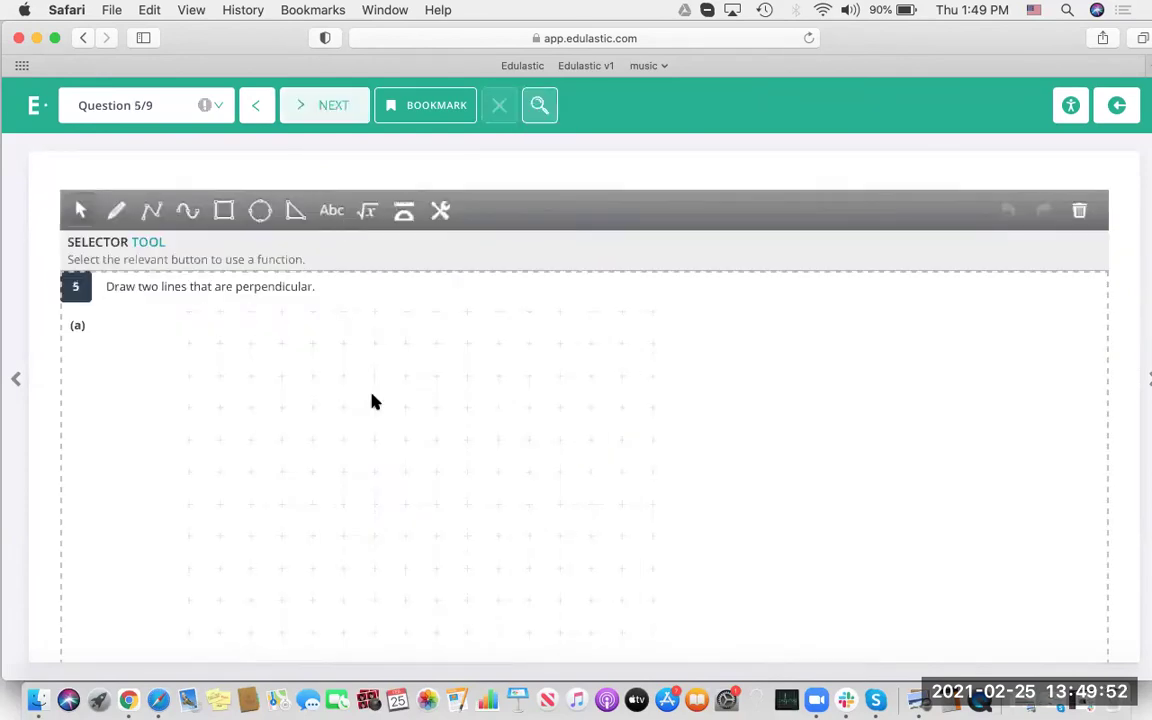
# Underline the question prompt in red with the pencil, then switch the drawing colour to blue
pyautogui.click(115, 211)
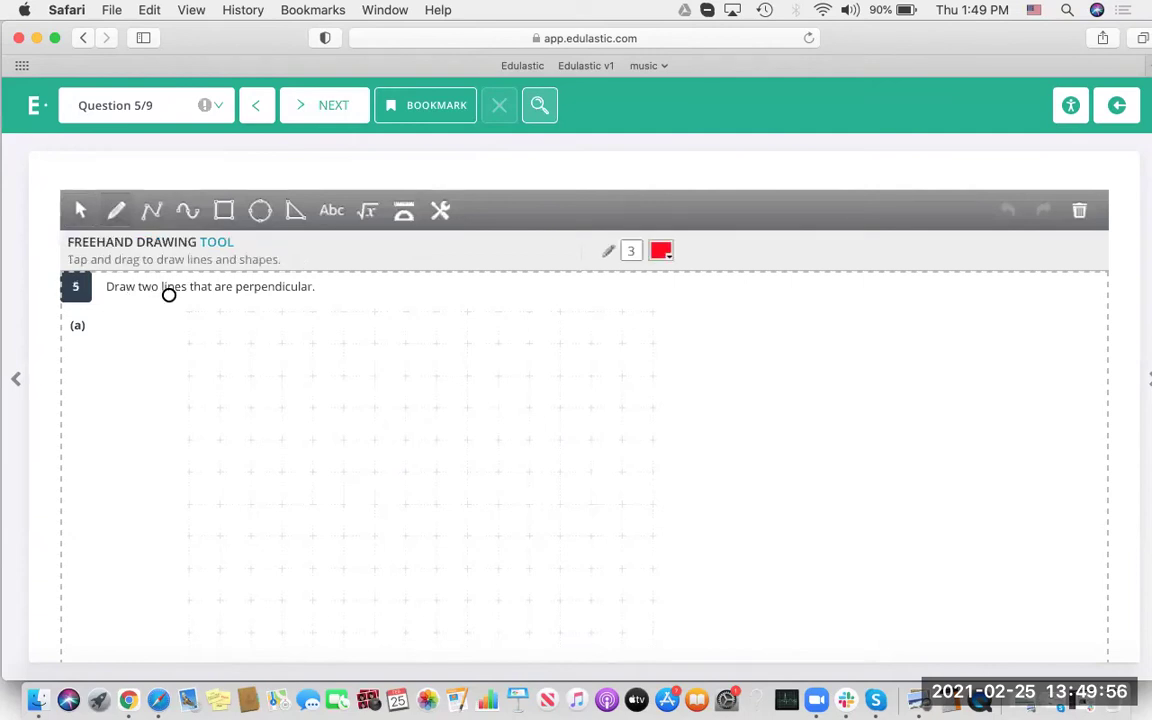
pyautogui.moveTo(113, 300); pyautogui.dragTo(211, 300)
pyautogui.moveTo(293, 304); pyautogui.dragTo(309, 302)
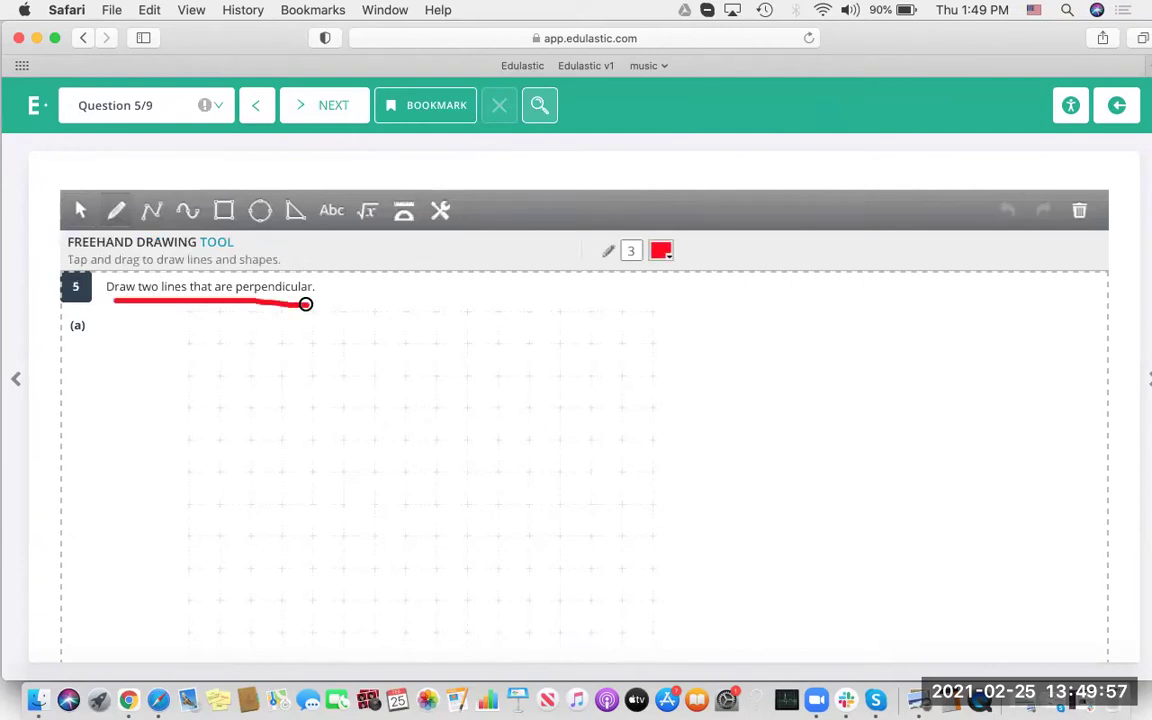
pyautogui.click(664, 251)
pyautogui.click(821, 426)
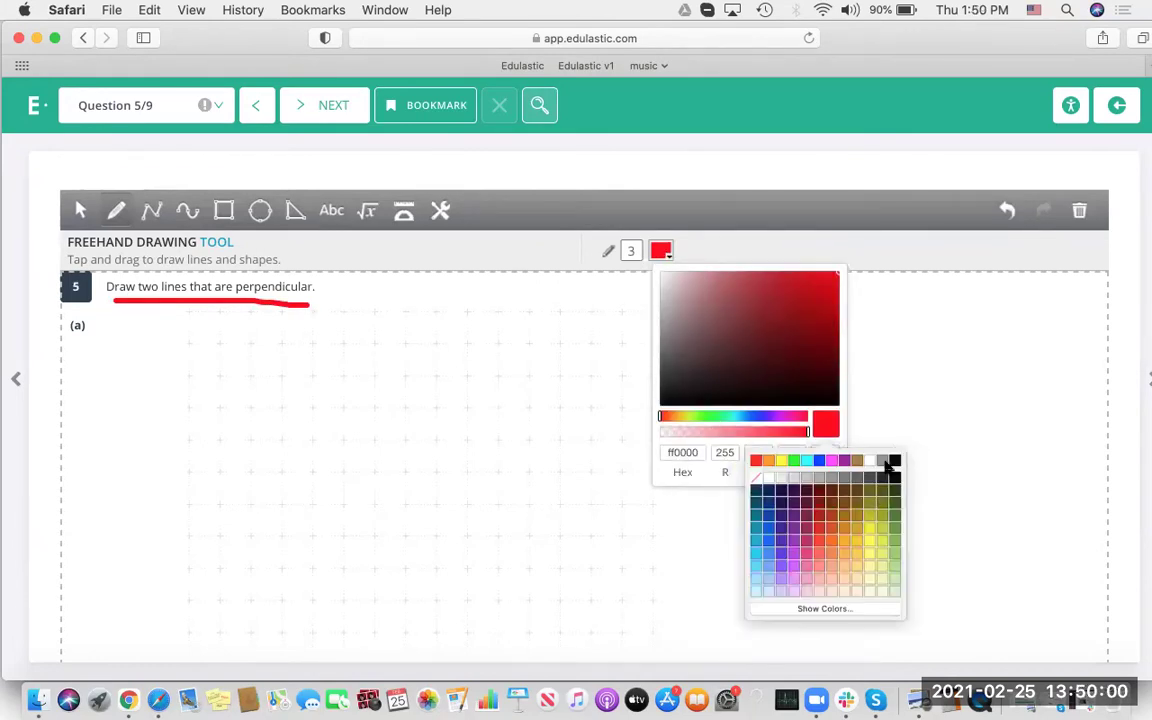
pyautogui.click(820, 461)
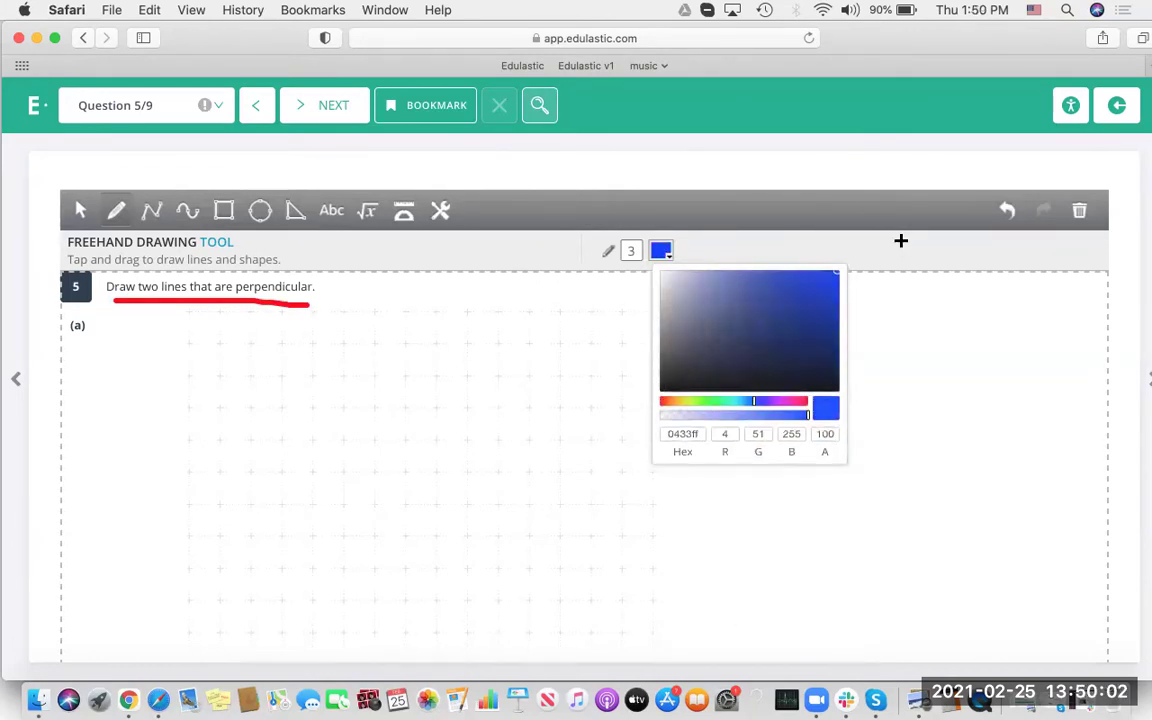
pyautogui.click(458, 370)
# Draw crossing vertical and horizontal blue lines with a right-angle mark on the grid
pyautogui.scroll(-2, 369, 369)
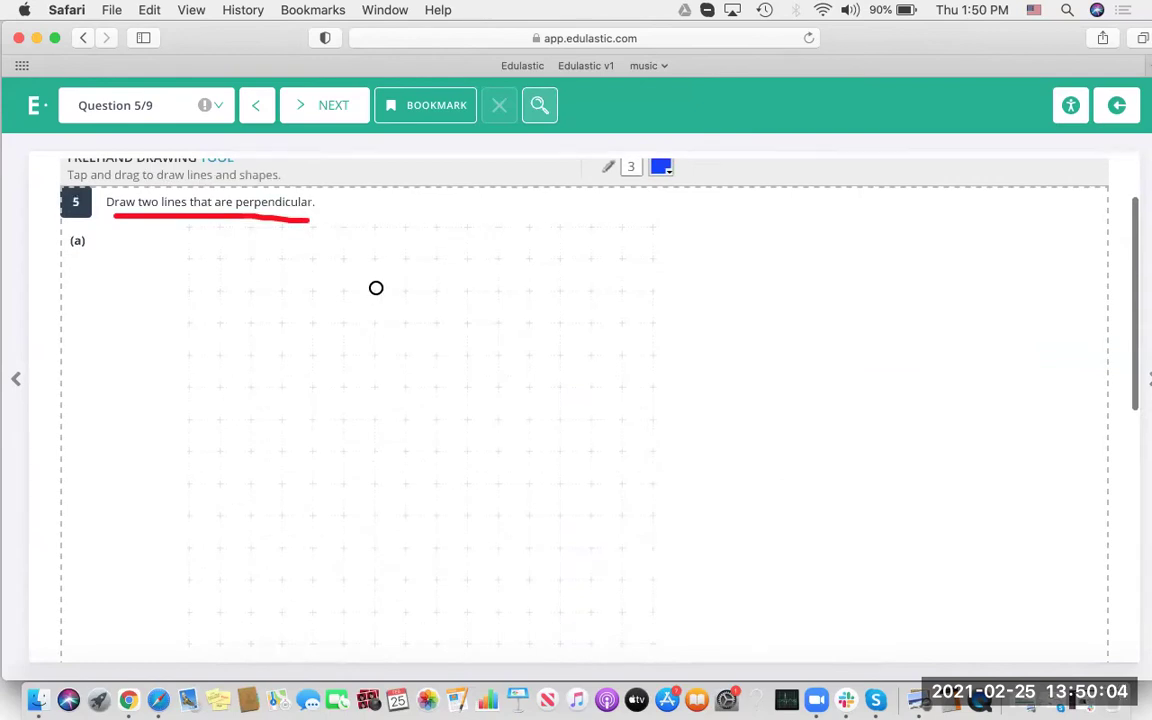
pyautogui.moveTo(376, 288); pyautogui.dragTo(376, 508)
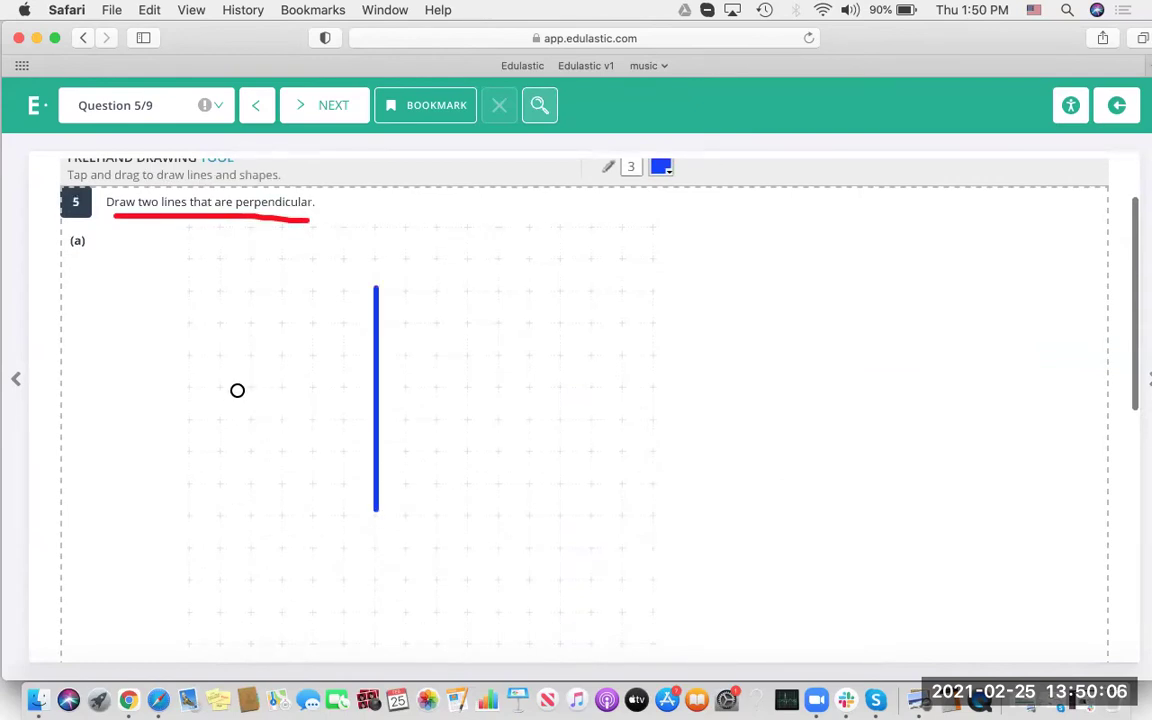
pyautogui.moveTo(237, 390); pyautogui.dragTo(529, 402)
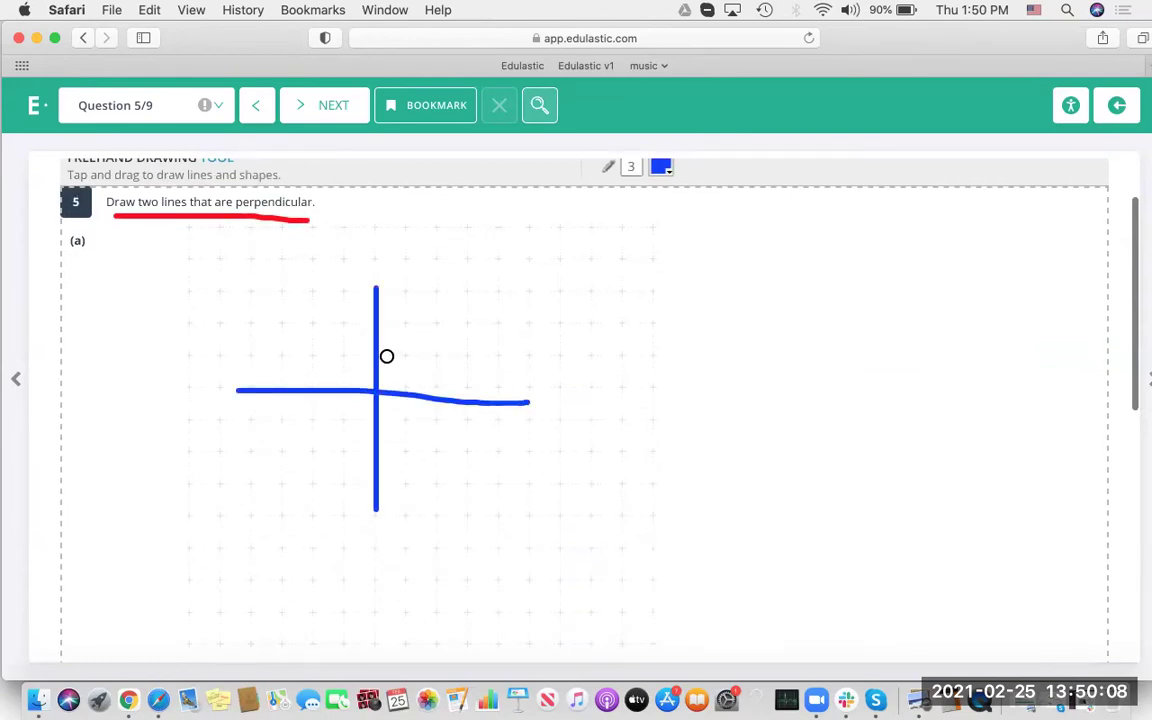
pyautogui.moveTo(421, 385)
pyautogui.mouseDown()
pyautogui.moveTo(386, 356)
pyautogui.moveTo(447, 343)
pyautogui.mouseUp()
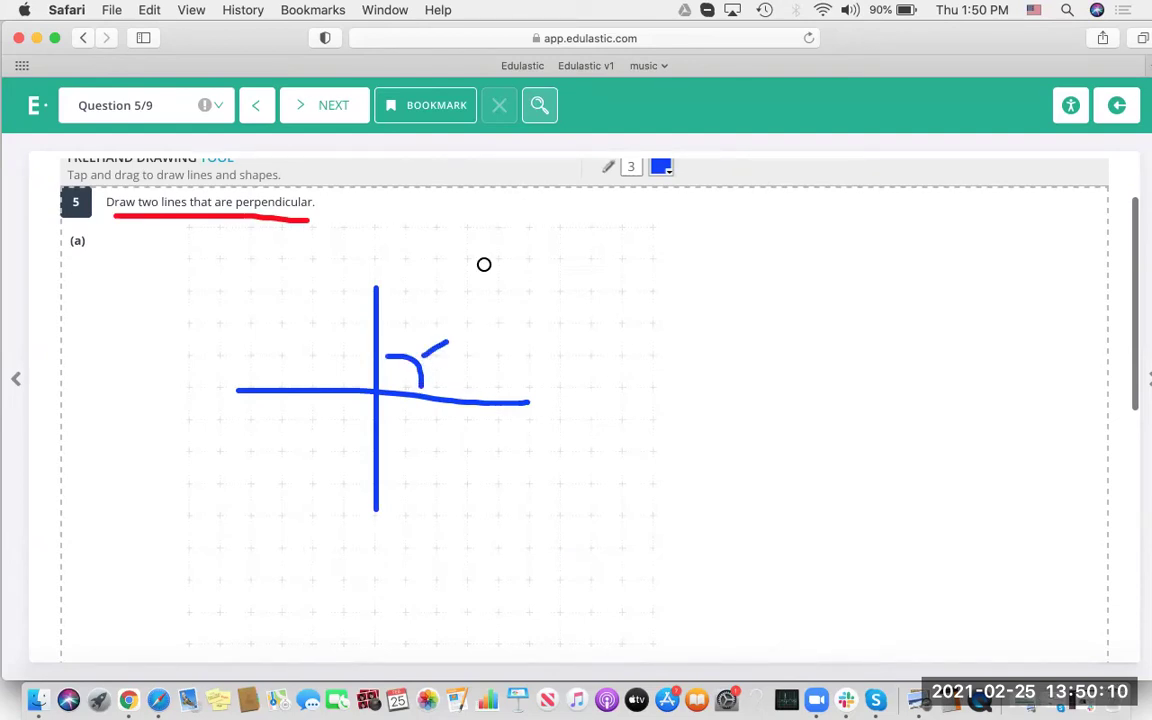
pyautogui.scroll(2, 460, 272)
# Label the right angle '90 degree' with a text box and click into part (b)'s answer box
pyautogui.click(333, 211)
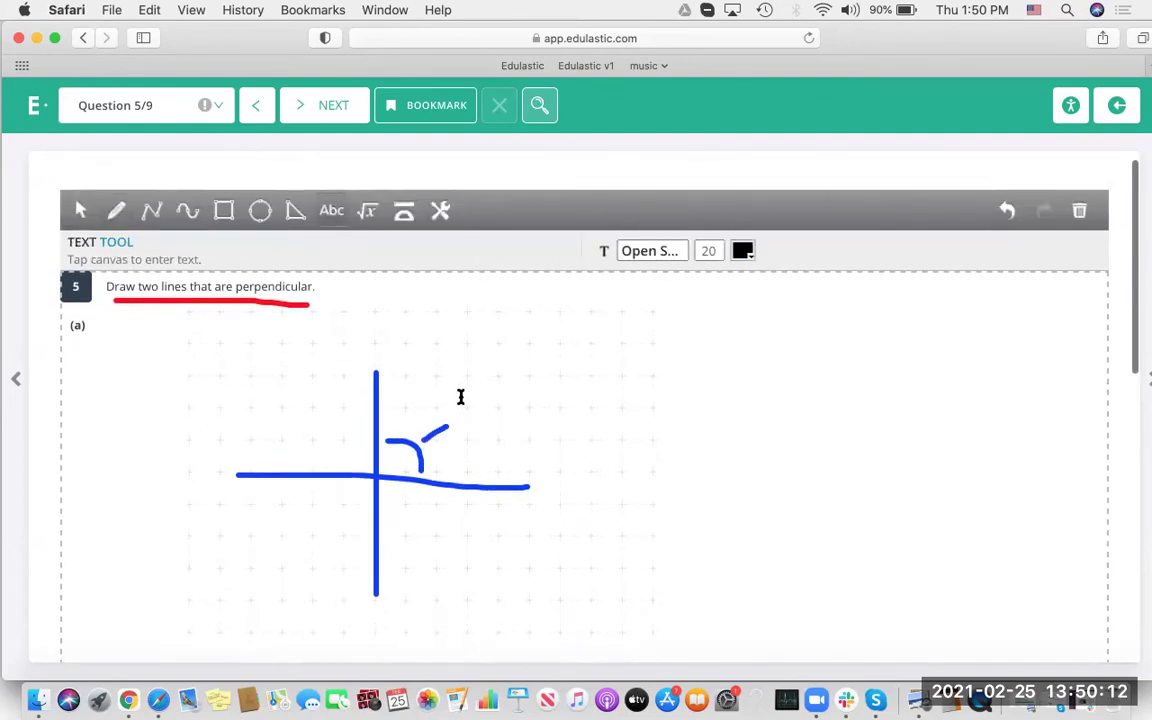
pyautogui.click(460, 397)
pyautogui.write('90 degre')
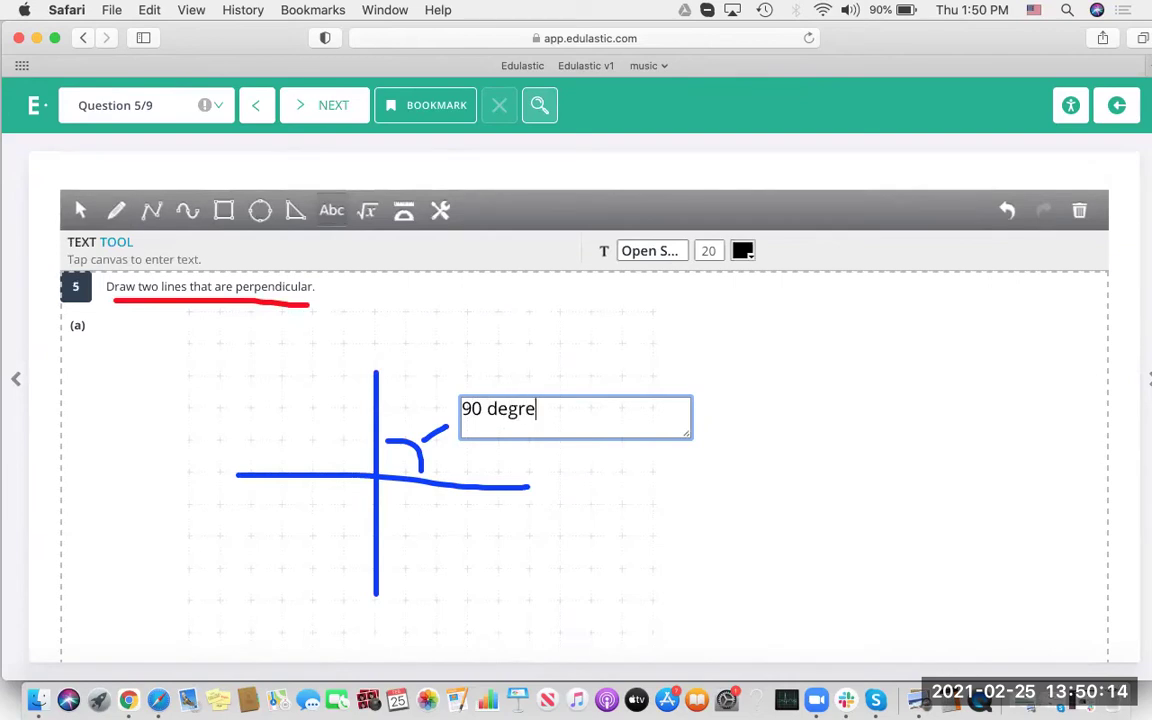
pyautogui.write('e')
pyautogui.click(551, 418)
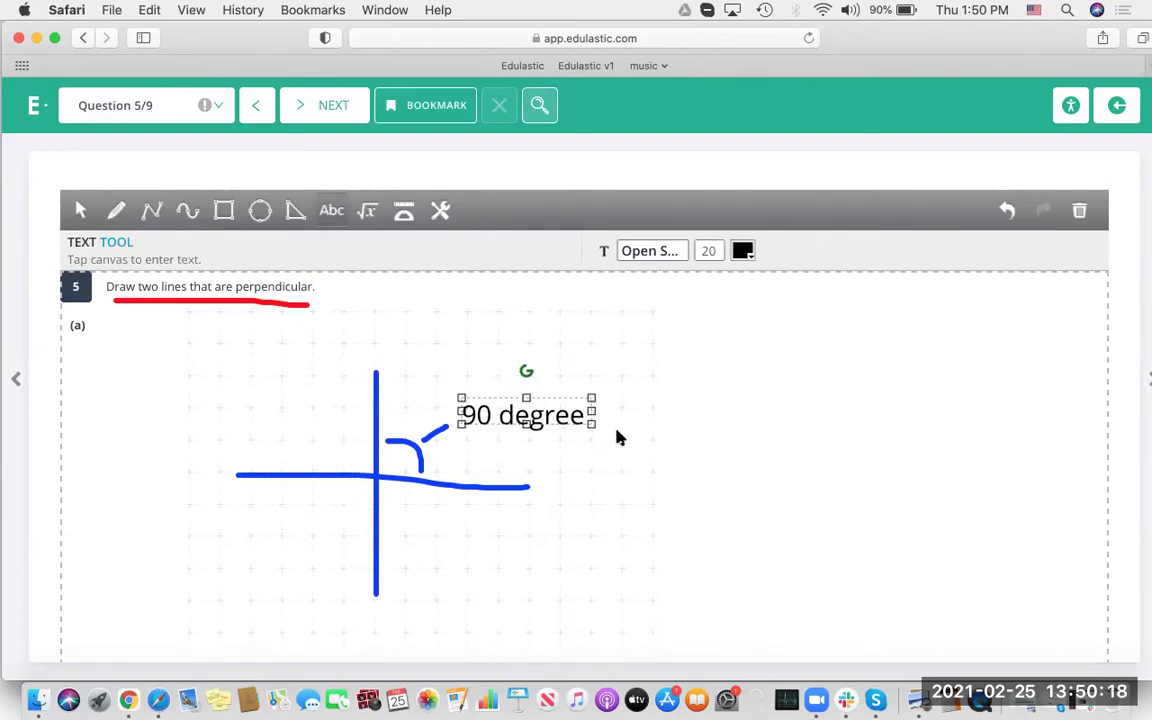
pyautogui.click(706, 444)
pyautogui.scroll(-5, 706, 444)
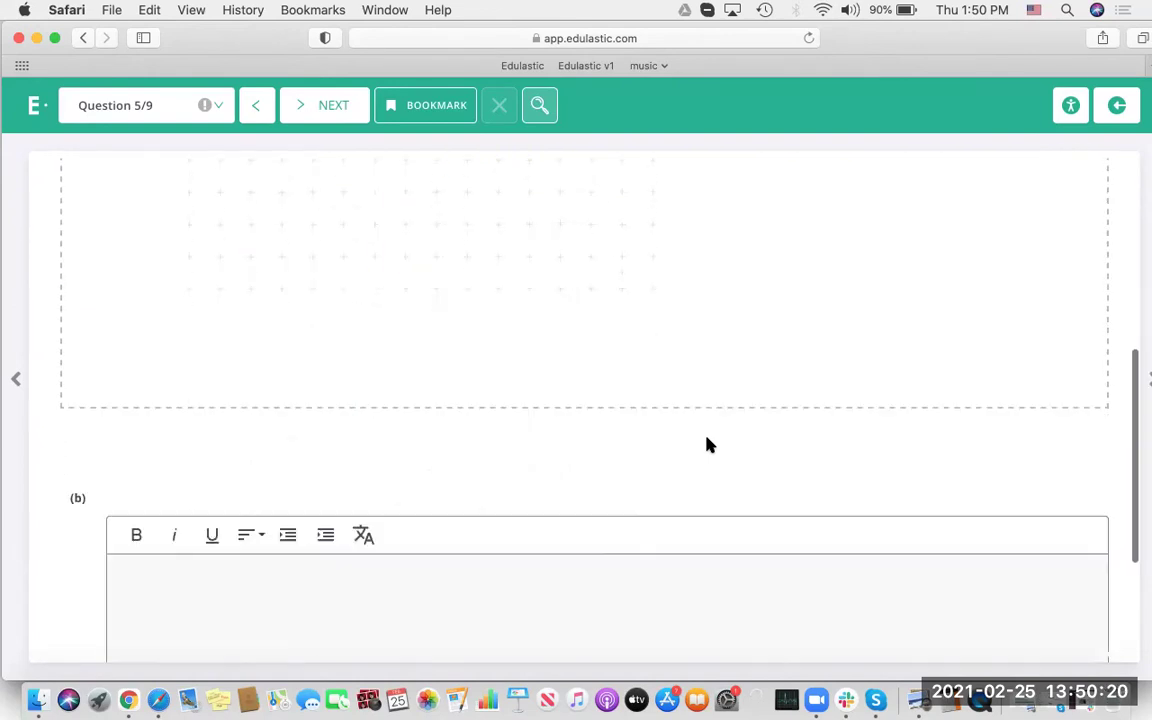
pyautogui.click(219, 564)
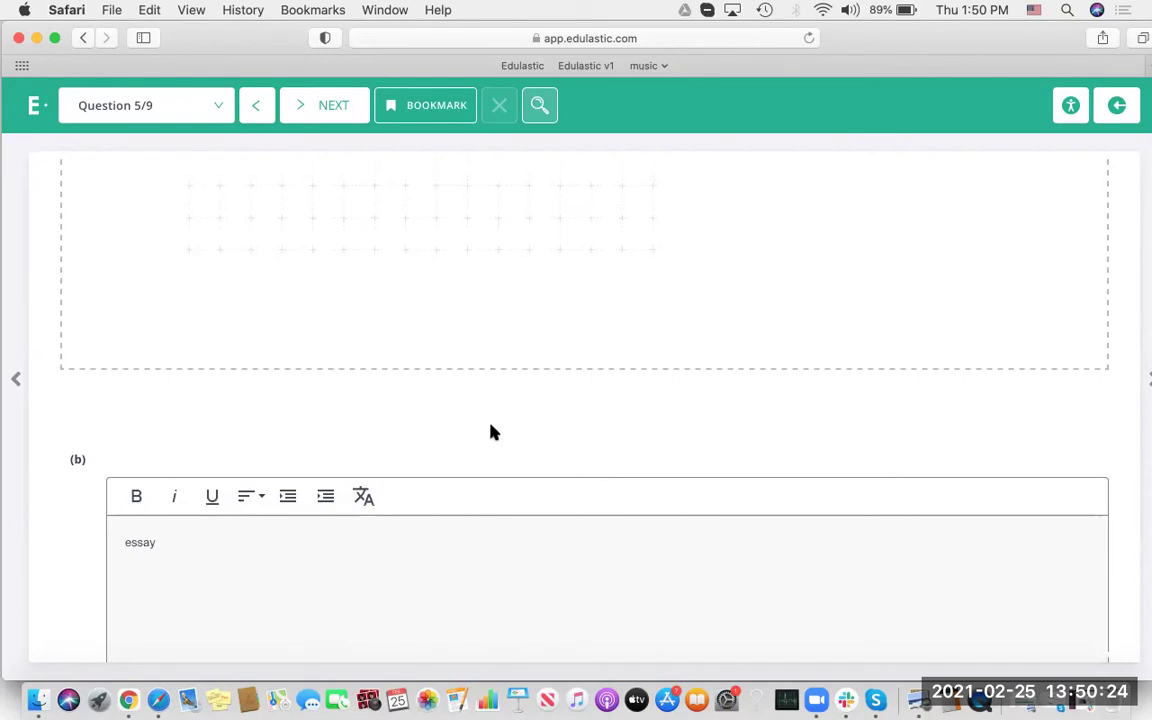
pyautogui.scroll(5, 490, 432)
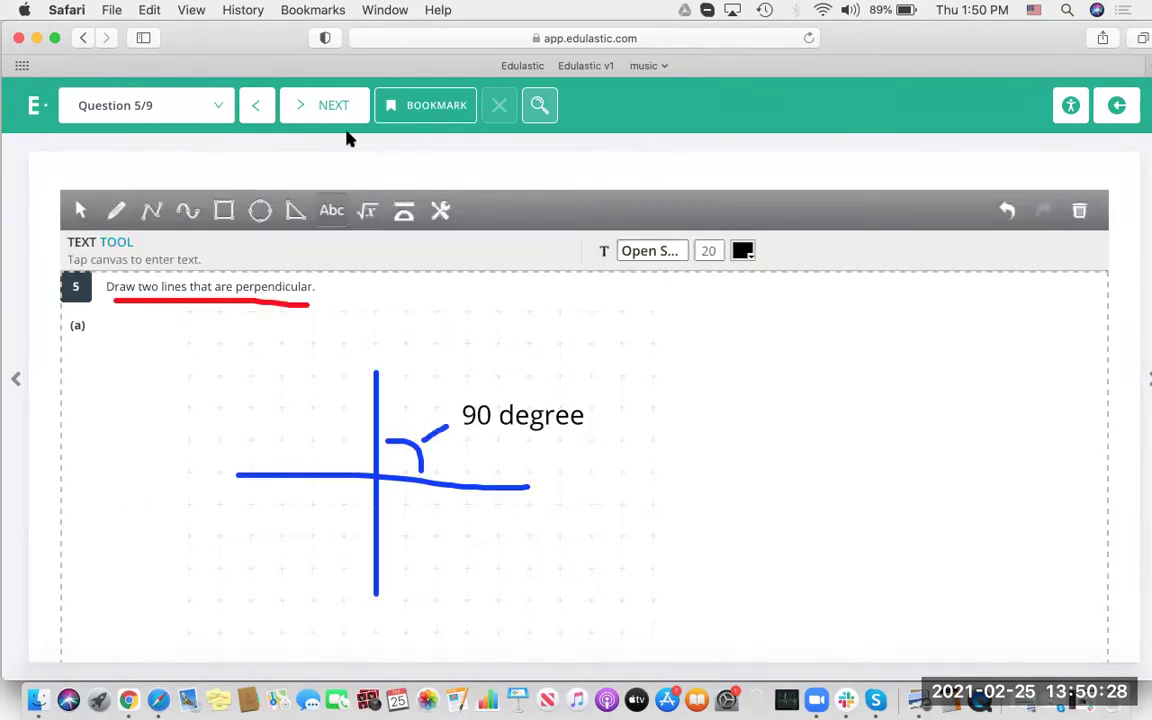
# Submit question 5, then play and pause the Hamlet video clip in question 6
pyautogui.click(322, 105)
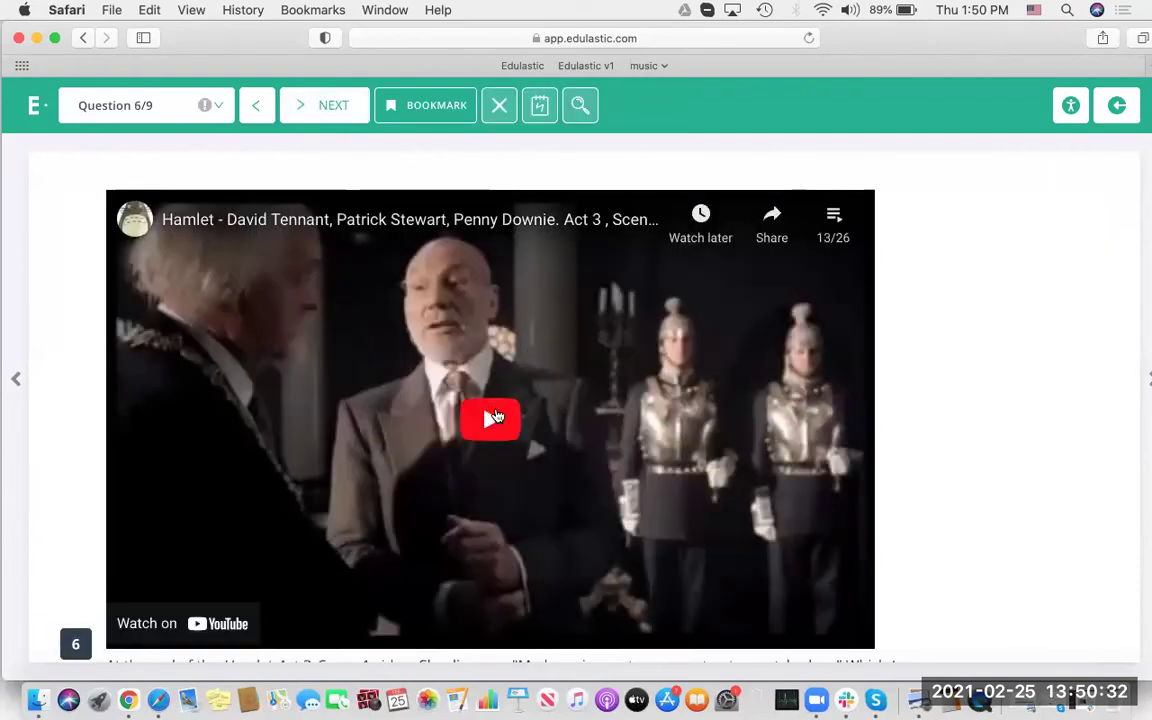
pyautogui.click(494, 417)
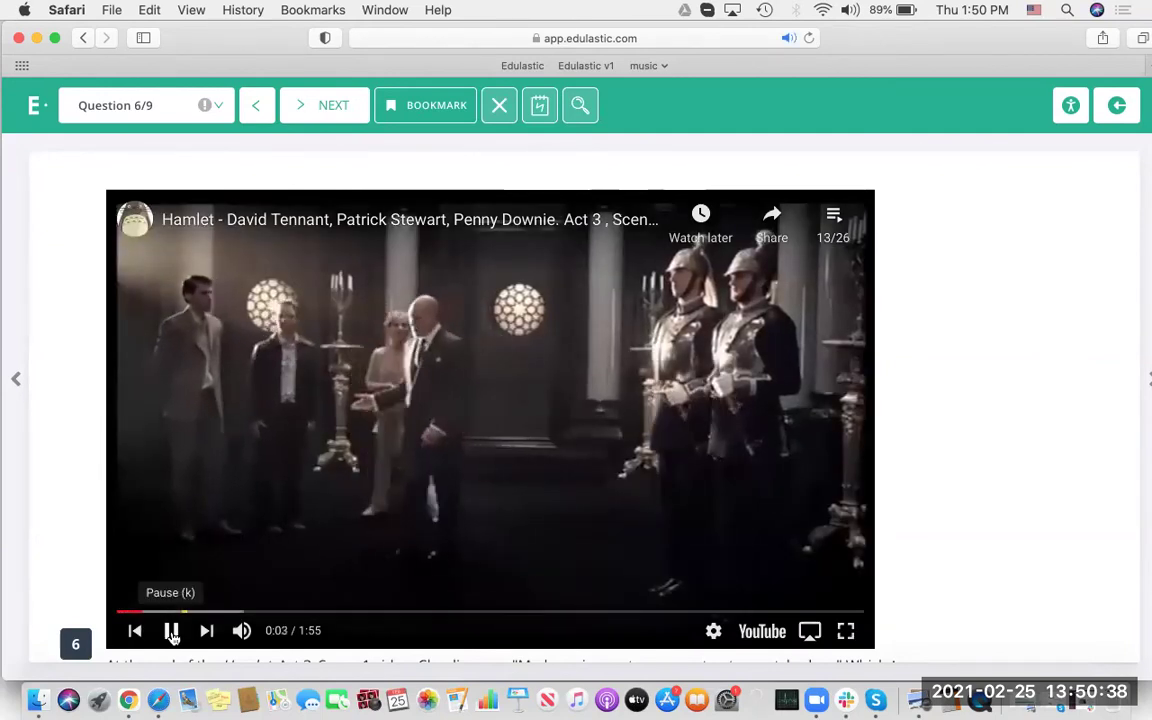
pyautogui.click(172, 632)
pyautogui.scroll(-5, 548, 377)
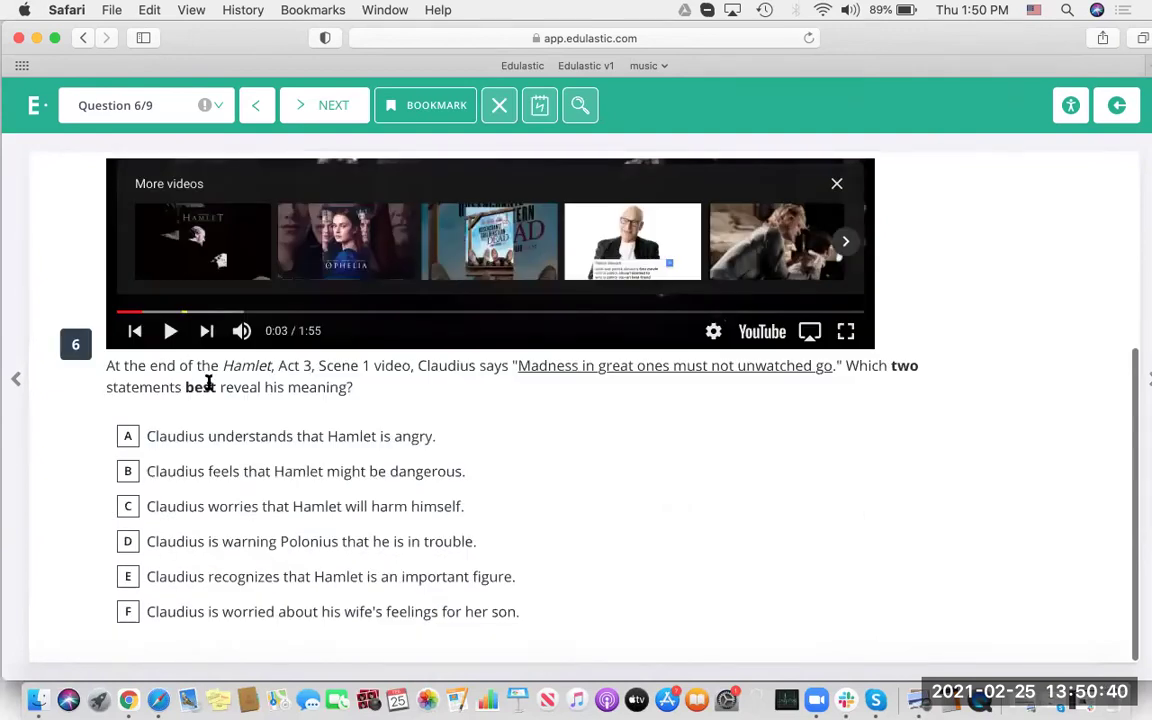
# Cross out choices A and B, select C–F, then mark 'orange' as question 7's adjective
pyautogui.click(499, 105)
pyautogui.moveTo(165, 437); pyautogui.dragTo(500, 436)
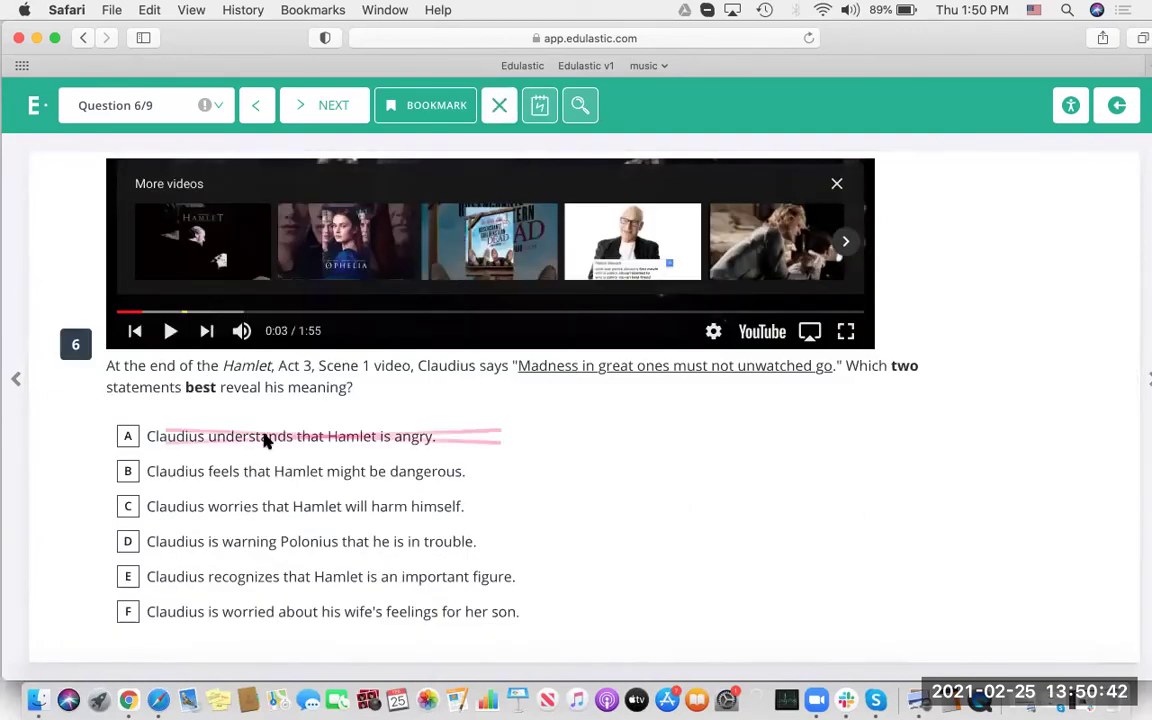
pyautogui.click(277, 477)
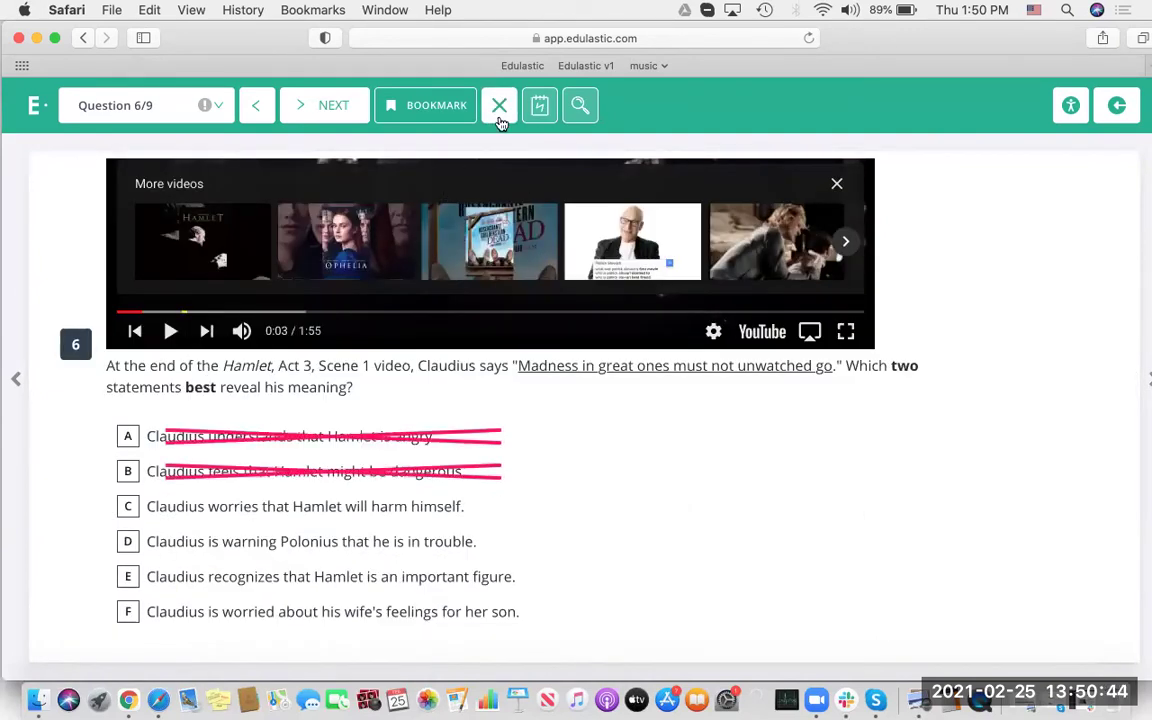
pyautogui.click(501, 106)
pyautogui.click(125, 510)
pyautogui.click(126, 611)
pyautogui.click(127, 577)
pyautogui.click(128, 542)
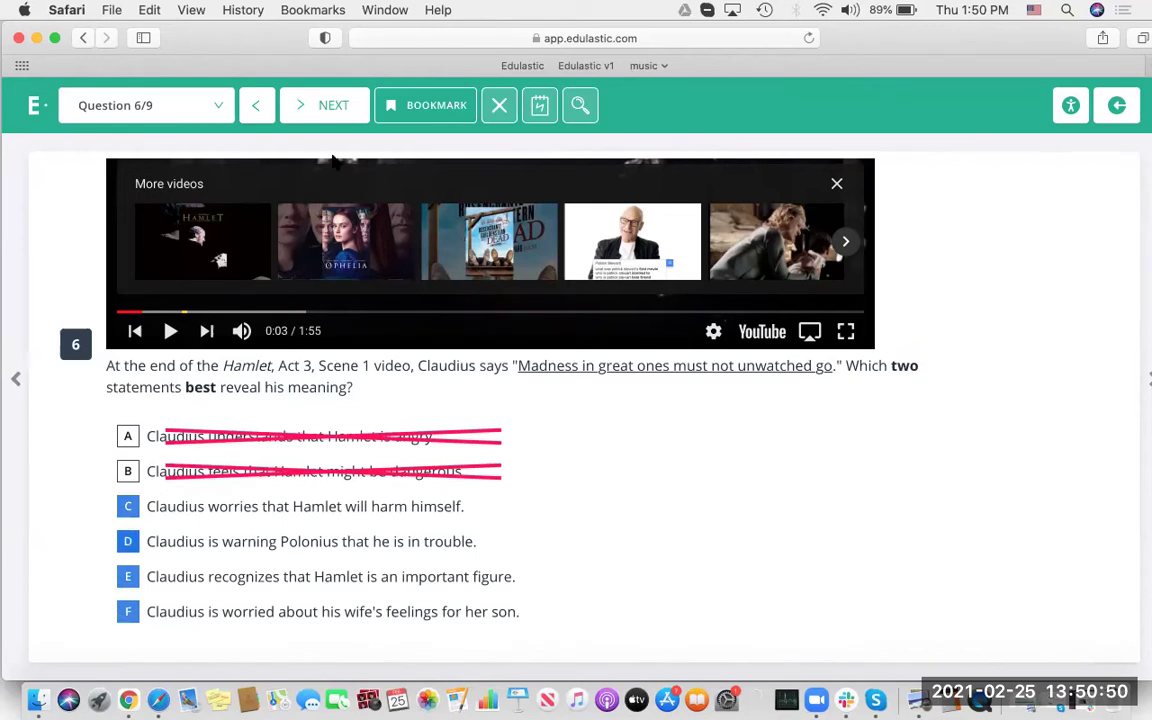
pyautogui.click(328, 108)
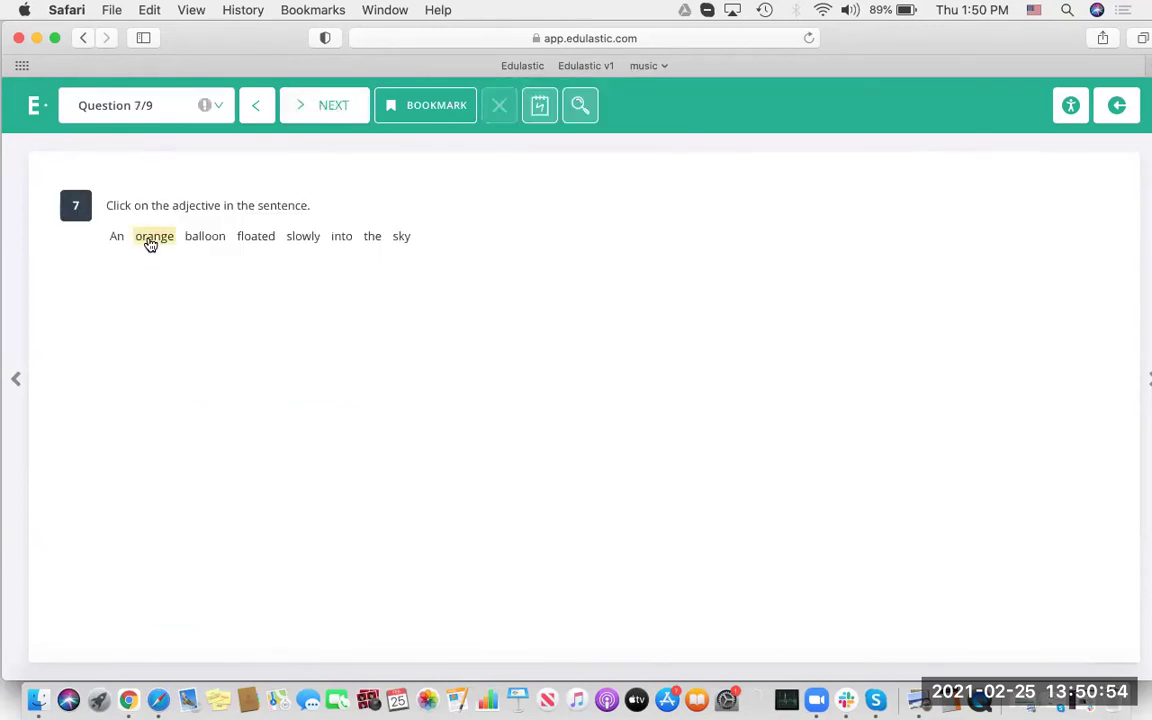
pyautogui.click(152, 238)
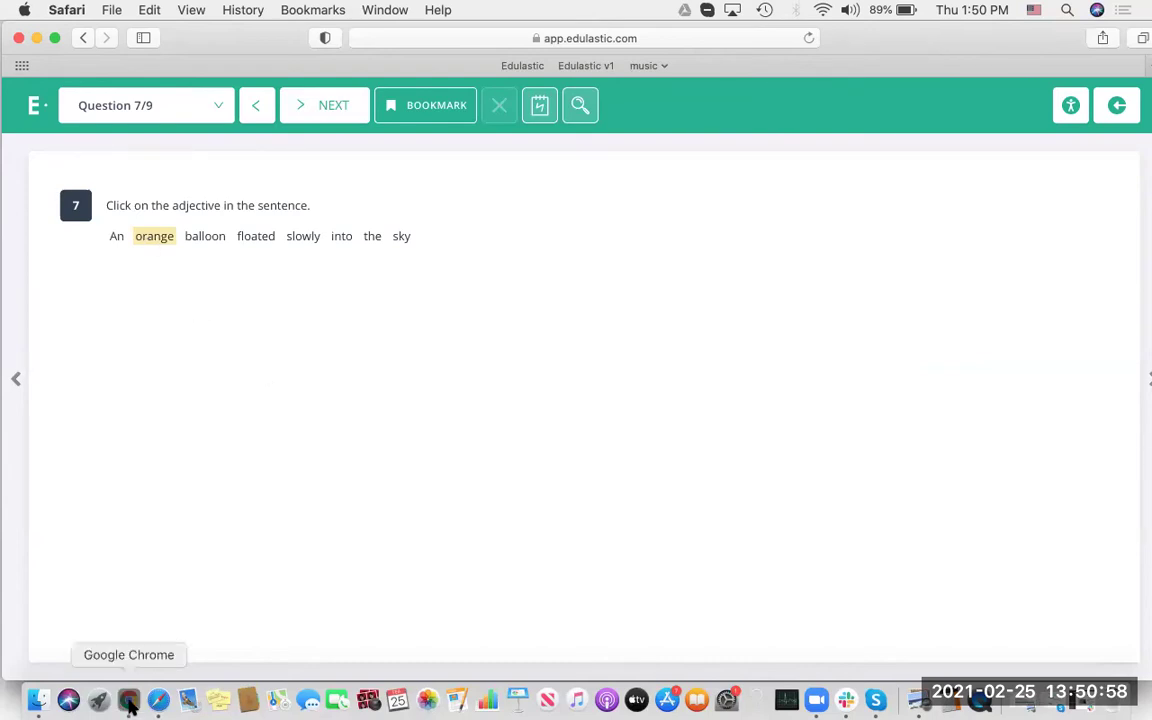
# Bring the teacher's live class board for 7th Grade - Math Period 1 back to the front
pyautogui.click(128, 700)
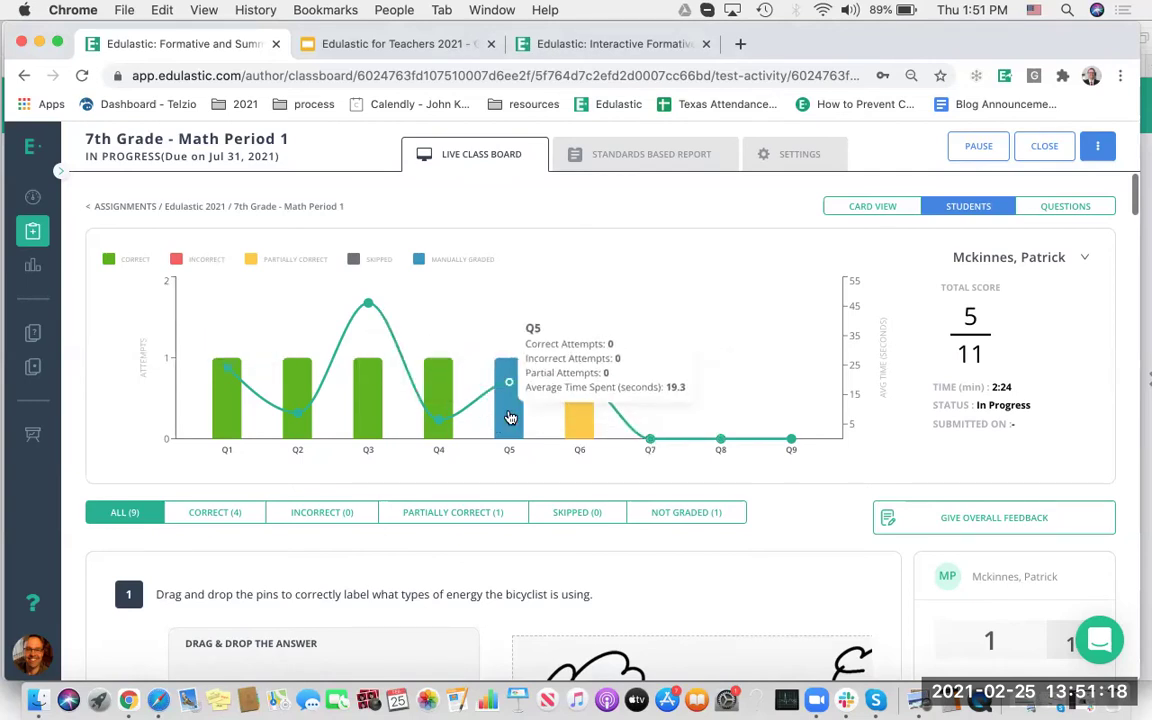
# Switch to the card view and review the class results for question 5
pyautogui.click(868, 208)
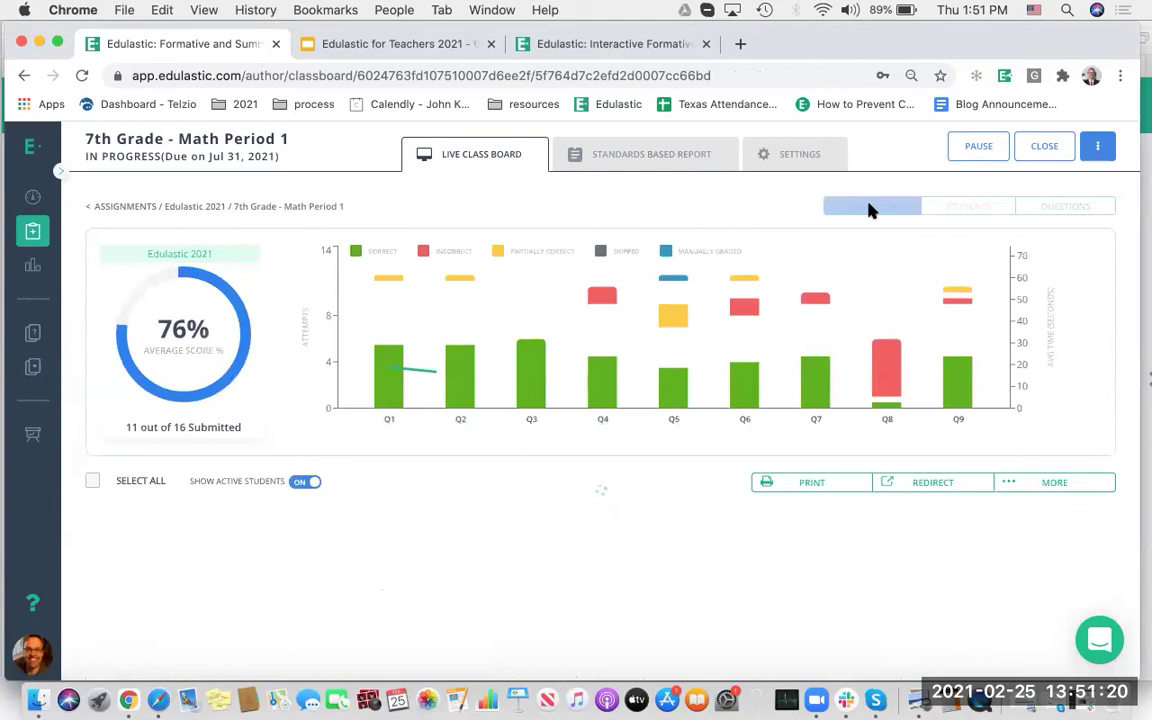
pyautogui.click(677, 365)
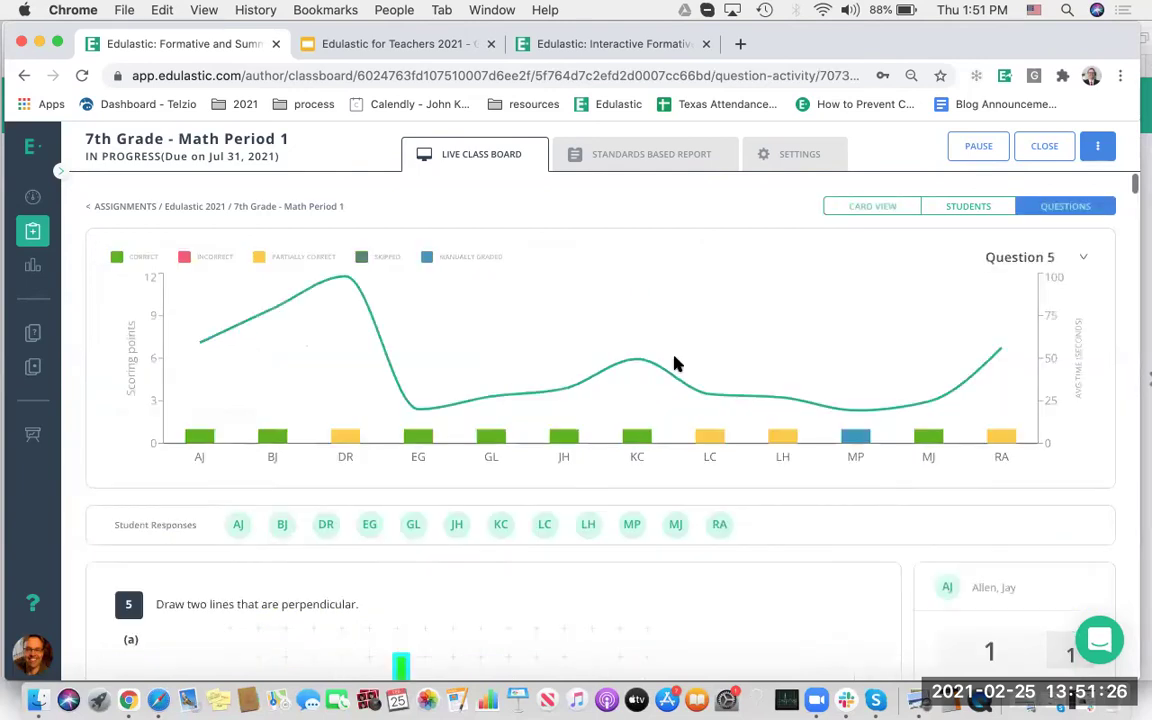
pyautogui.scroll(-10, 790, 450)
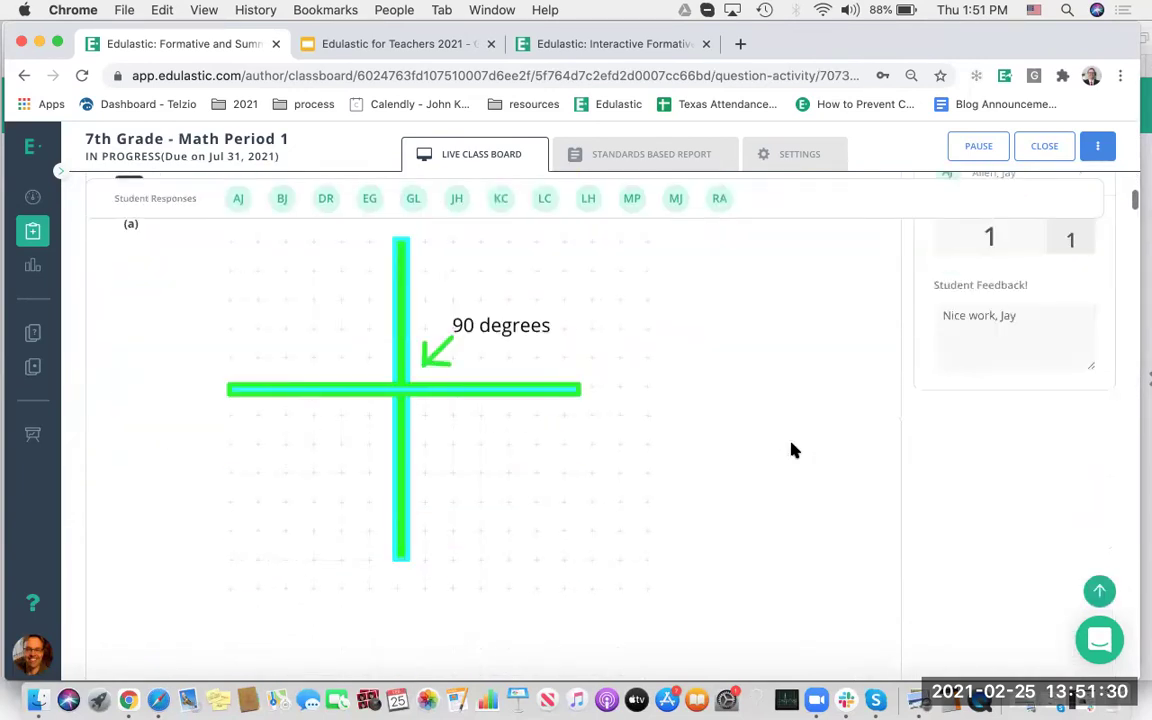
pyautogui.scroll(-10, 790, 450)
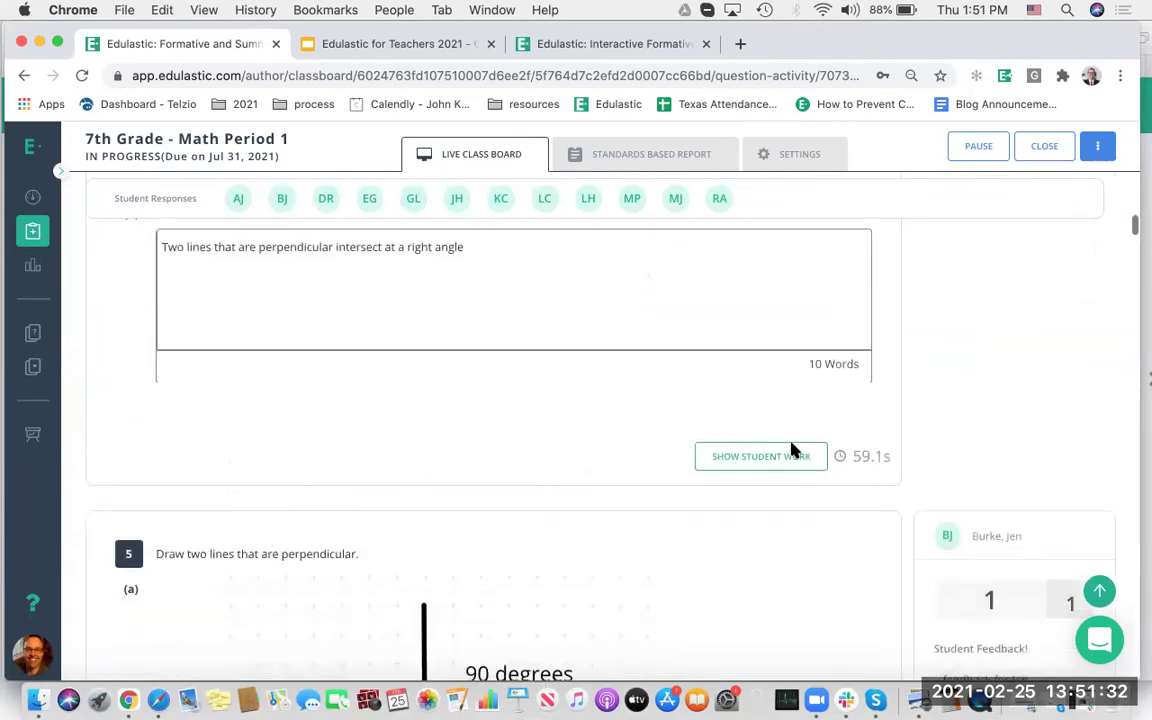
pyautogui.scroll(-4, 790, 450)
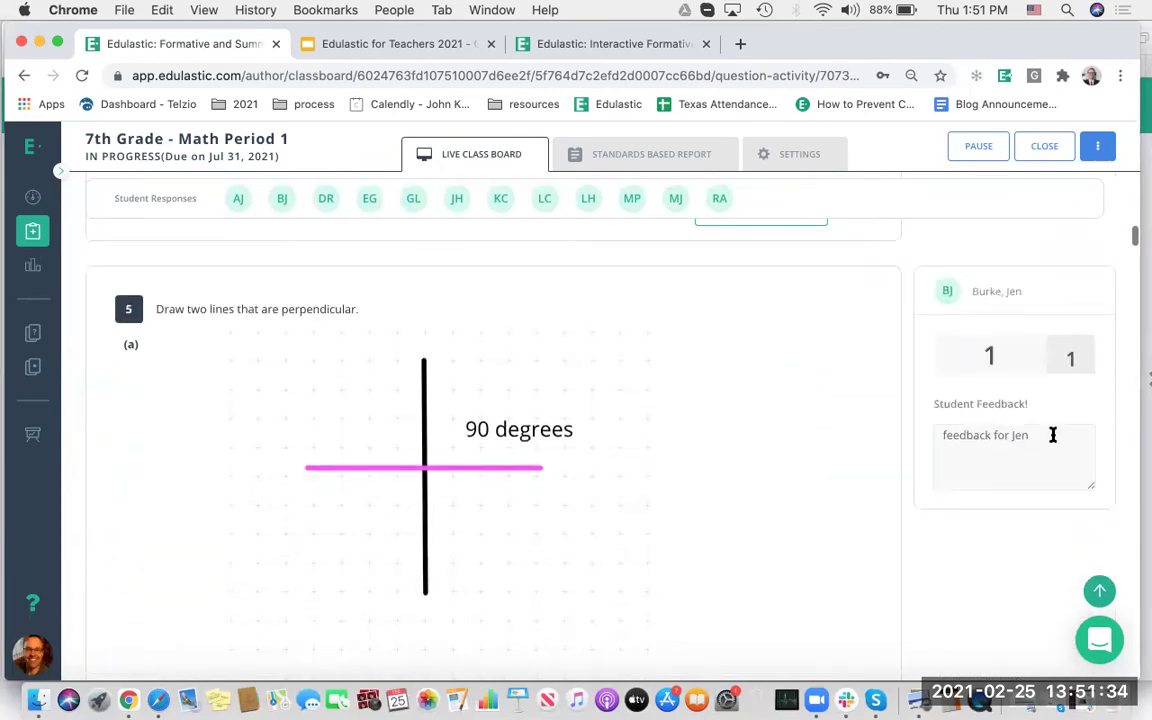
# Begin writing student feedback, then return to the assignment summary with student performance cards
pyautogui.click(971, 467)
pyautogui.scroll(-2, 958, 524)
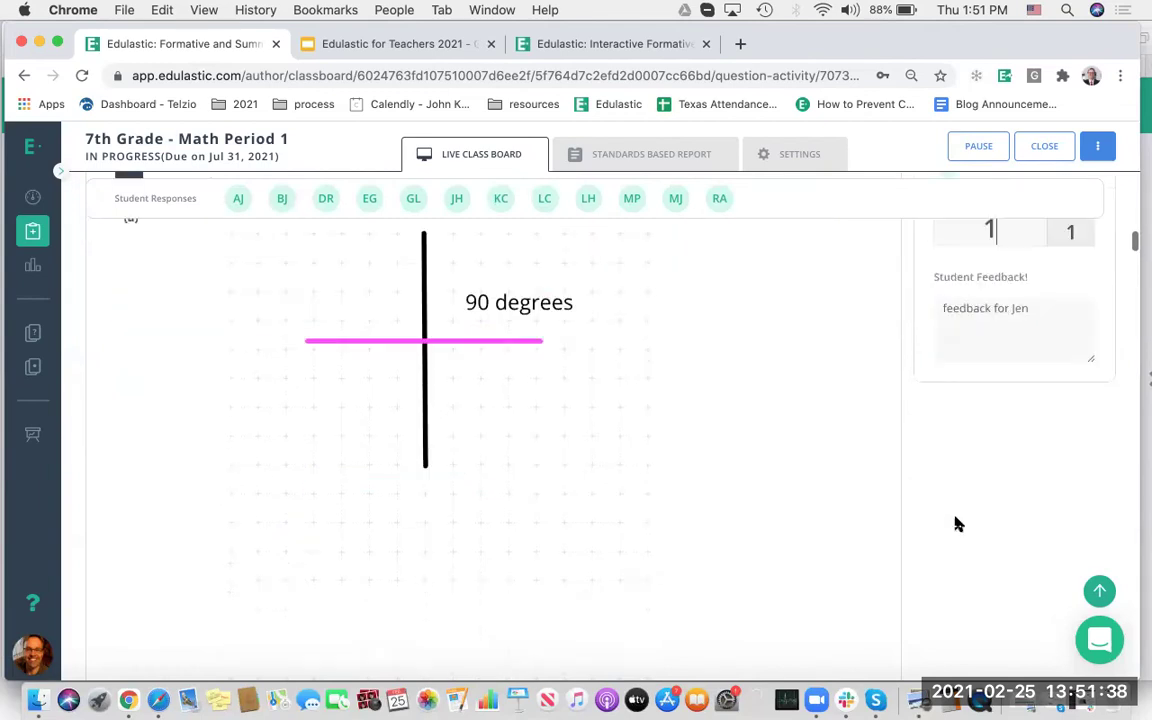
pyautogui.scroll(10, 958, 524)
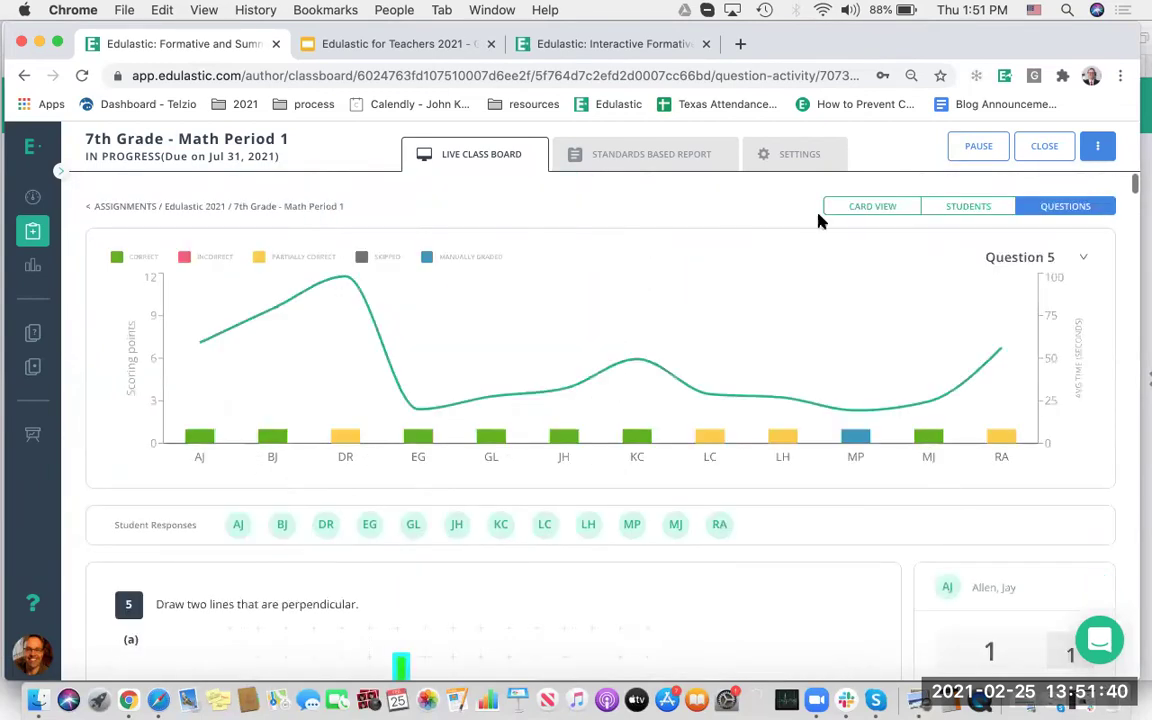
pyautogui.click(869, 207)
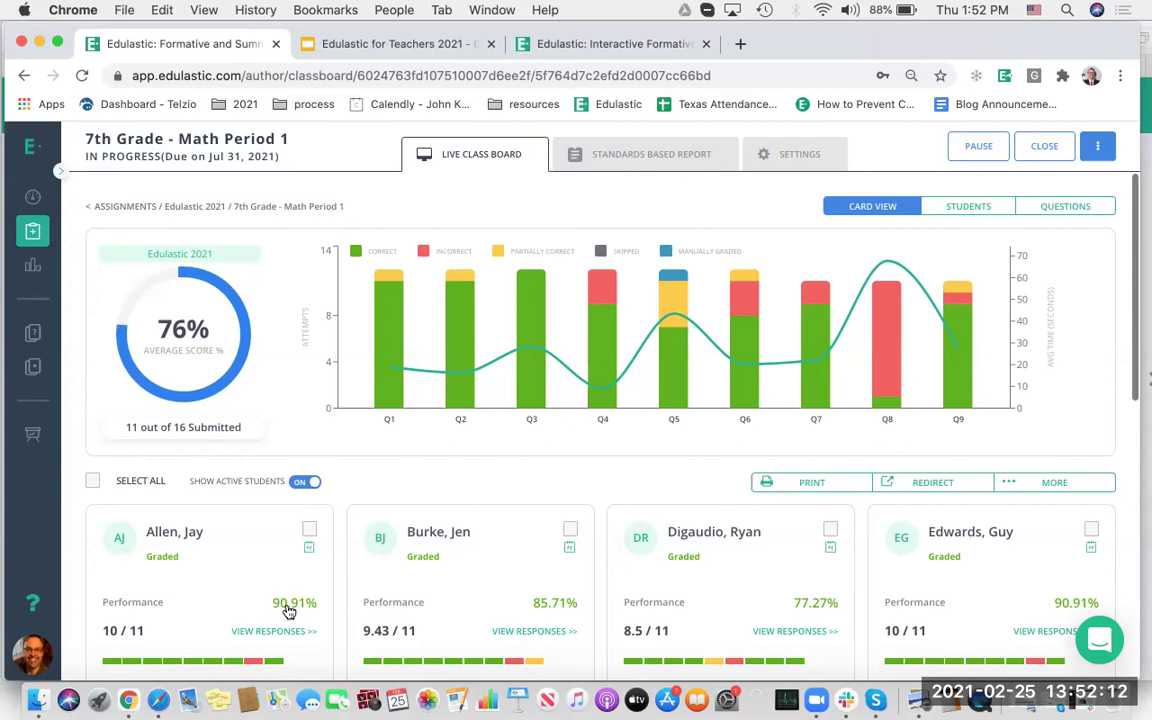
# Move on to Question 8 and read Source 2 and the Source 3 Ice Age map
pyautogui.click(158, 699)
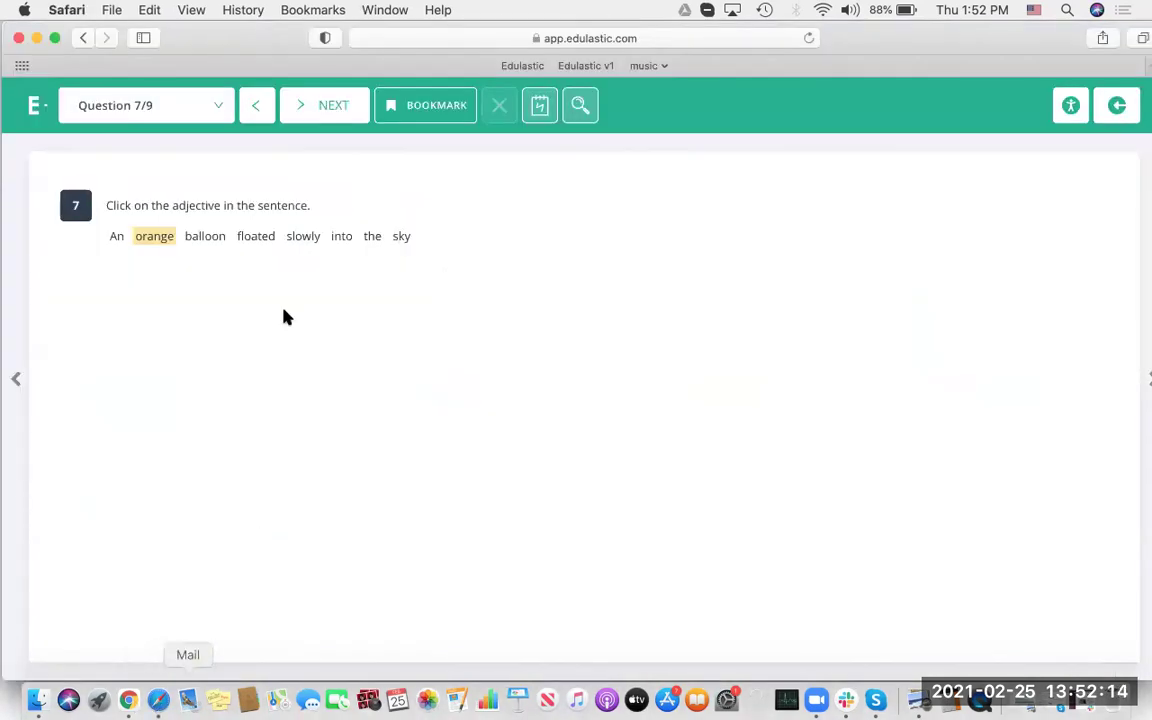
pyautogui.click(332, 108)
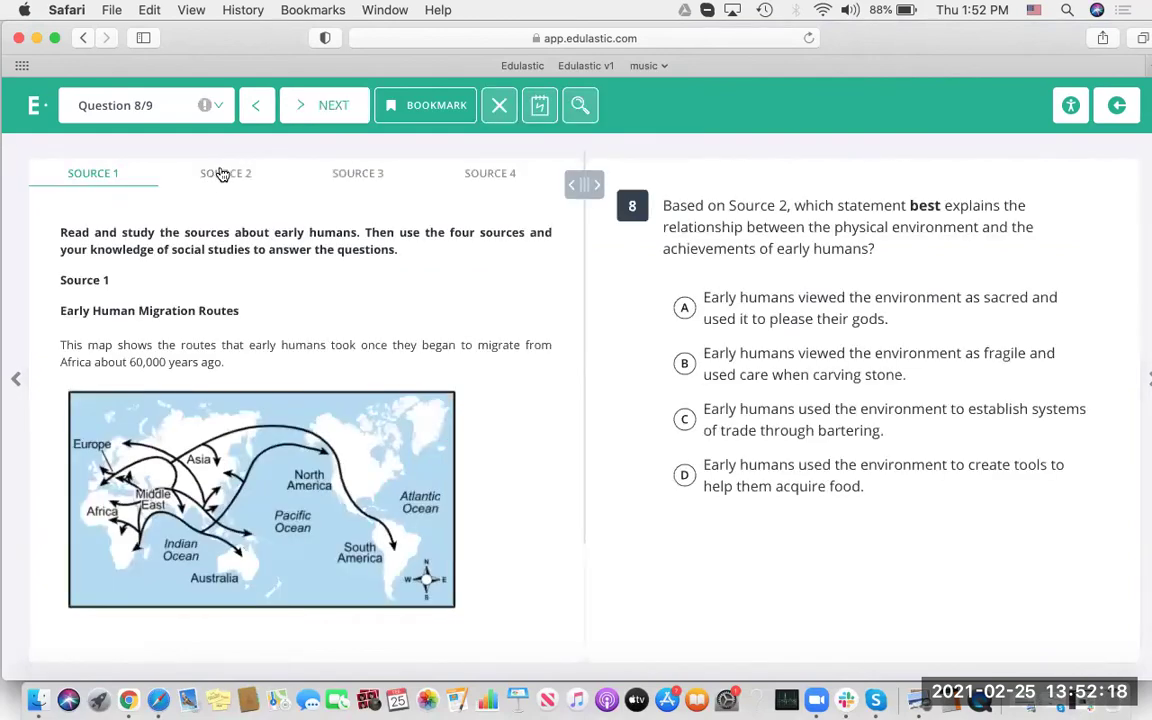
pyautogui.click(222, 175)
pyautogui.scroll(-10, 258, 300)
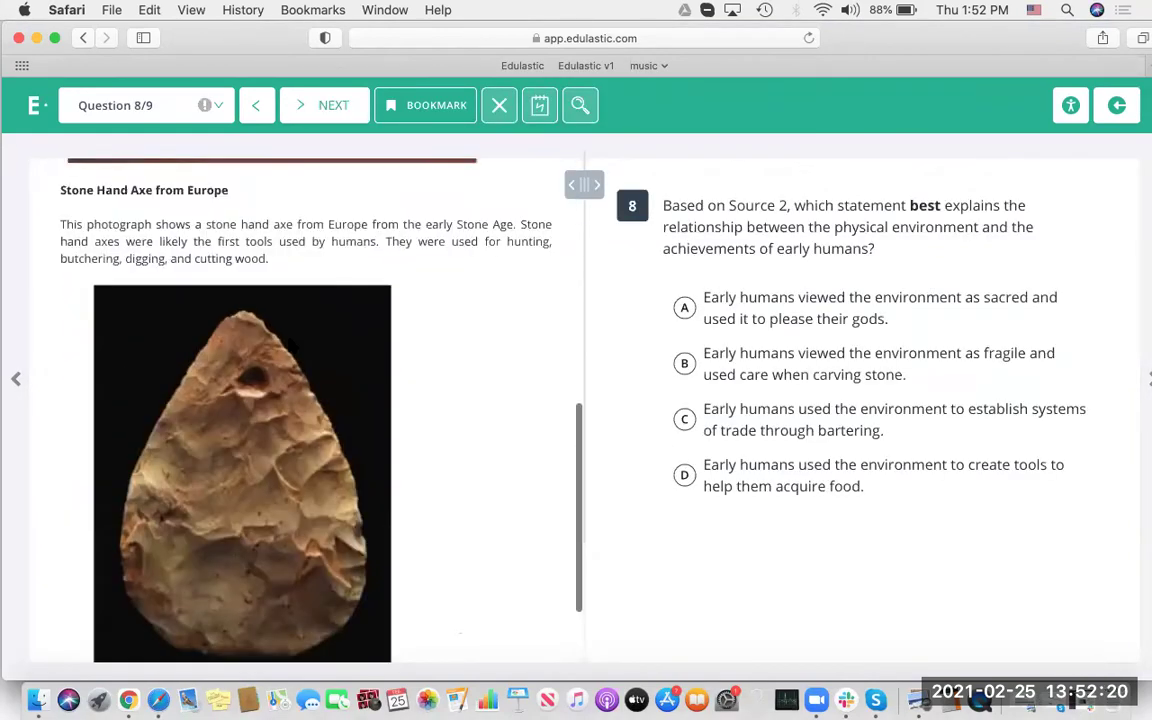
pyautogui.scroll(10, 293, 343)
pyautogui.click(325, 173)
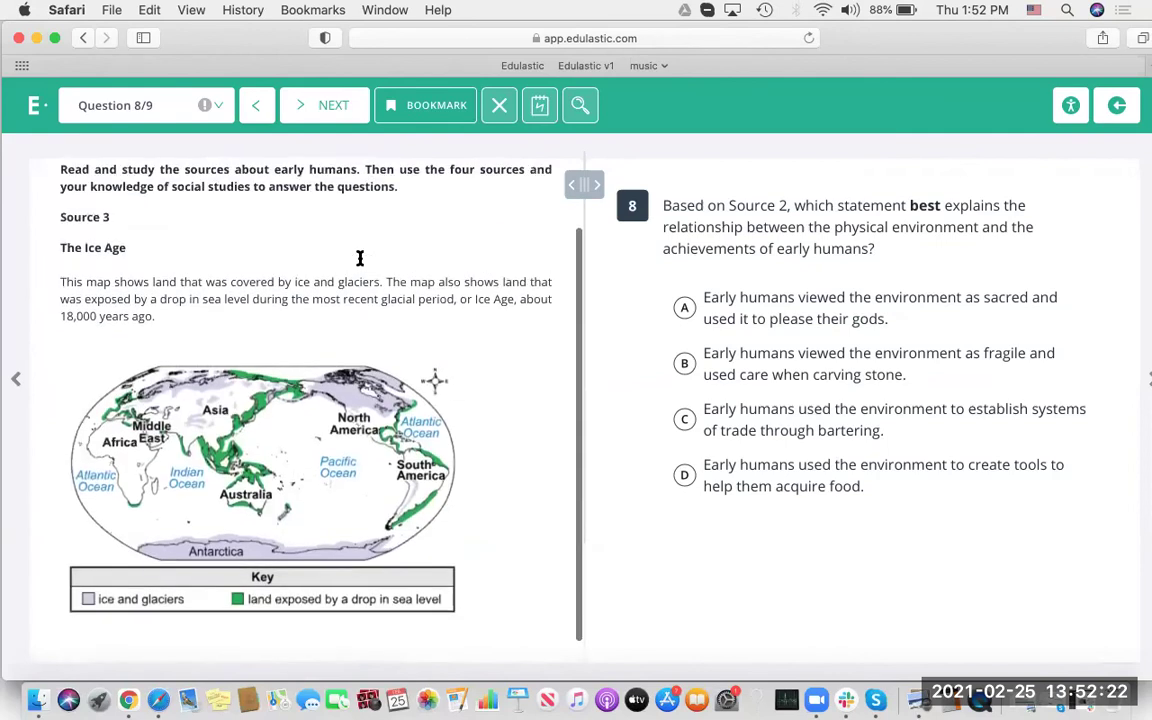
pyautogui.scroll(2, 360, 258)
# Highlight the Source 4 documentary phrase about new migration discoveries in yellow
pyautogui.click(494, 172)
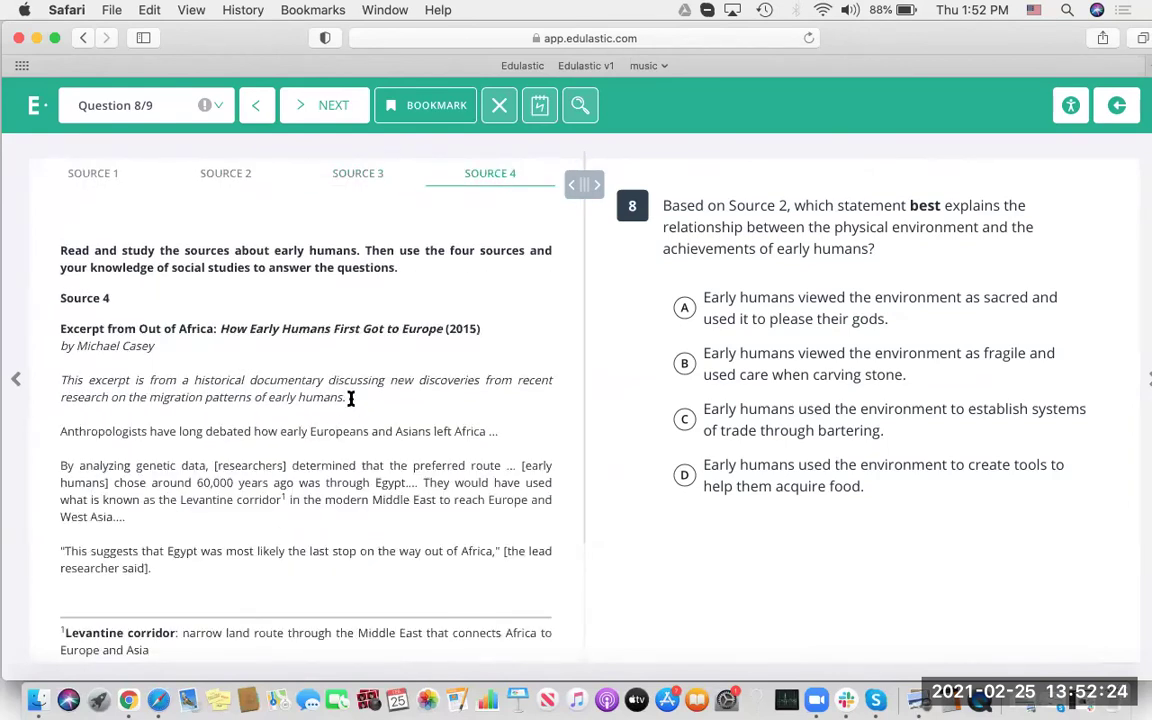
pyautogui.moveTo(350, 398); pyautogui.dragTo(330, 382)
pyautogui.click(342, 342)
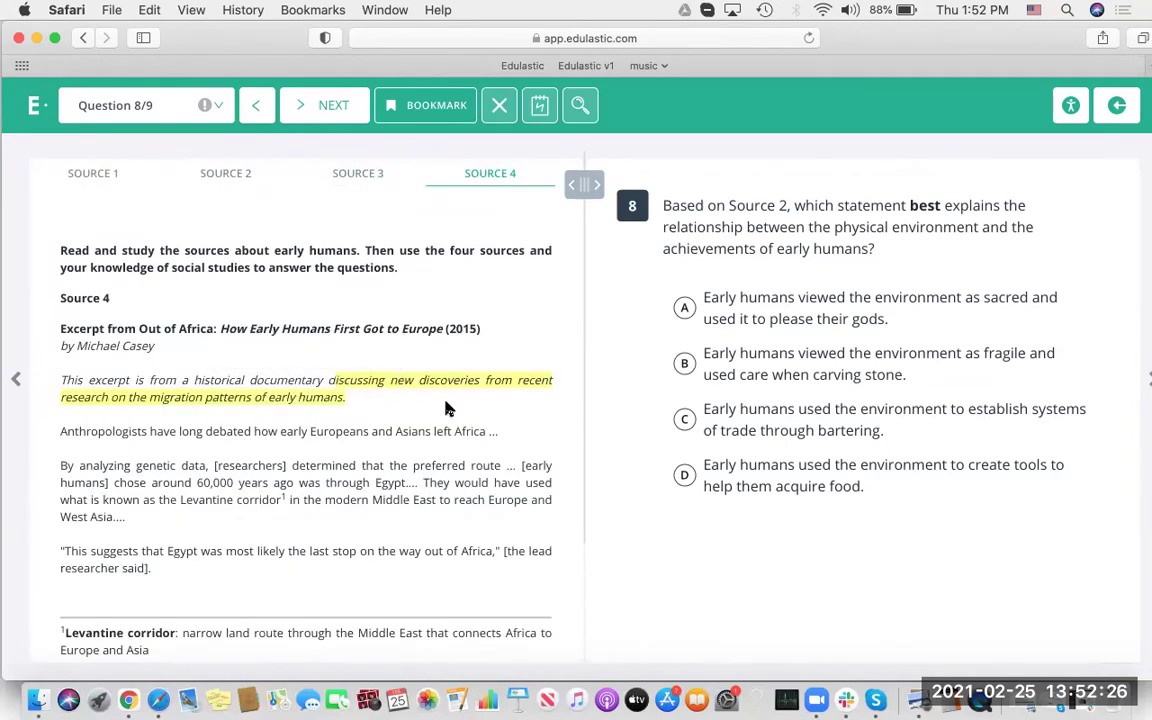
# Try the hidden, full-width and side-by-side source layouts, then submit answer D, 'used the environment to create tools'
pyautogui.click(573, 185)
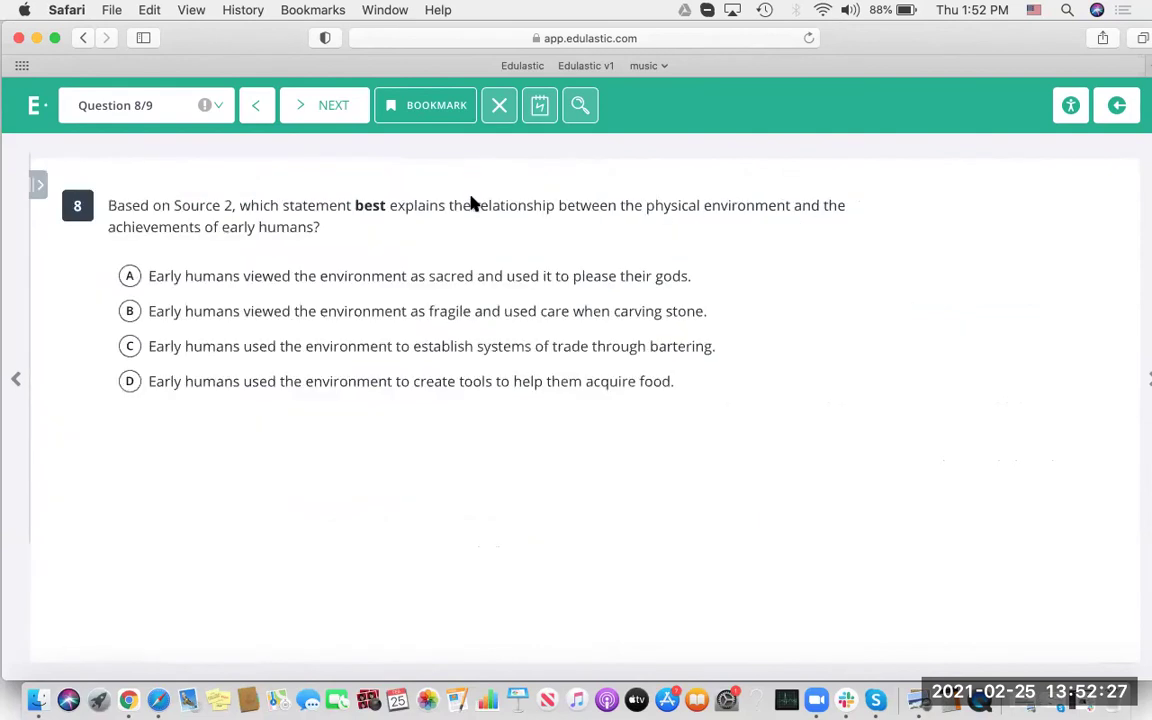
pyautogui.click(37, 185)
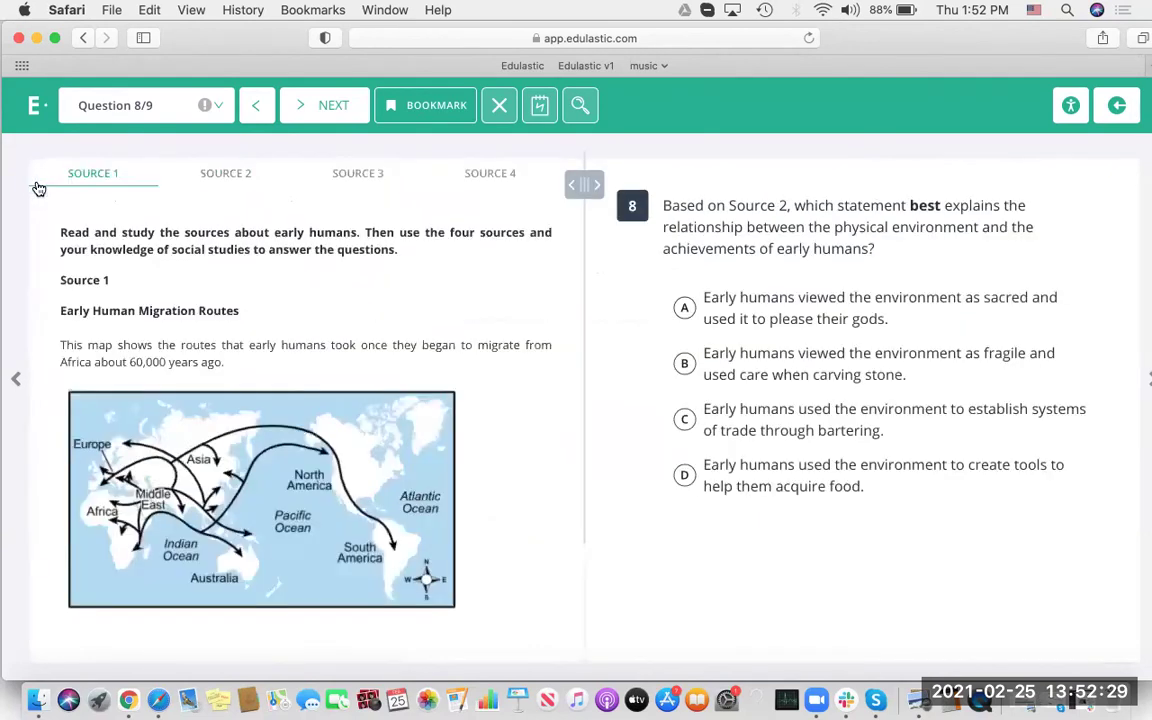
pyautogui.click(598, 188)
pyautogui.click(1128, 182)
pyautogui.click(717, 470)
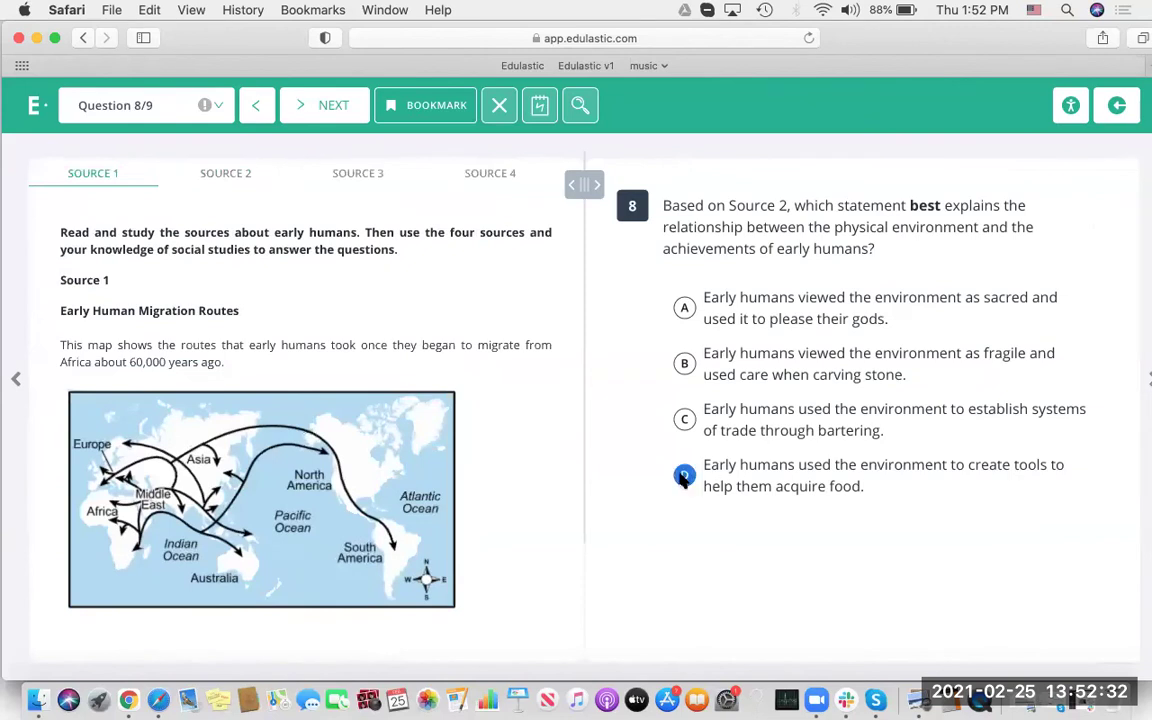
pyautogui.click(325, 106)
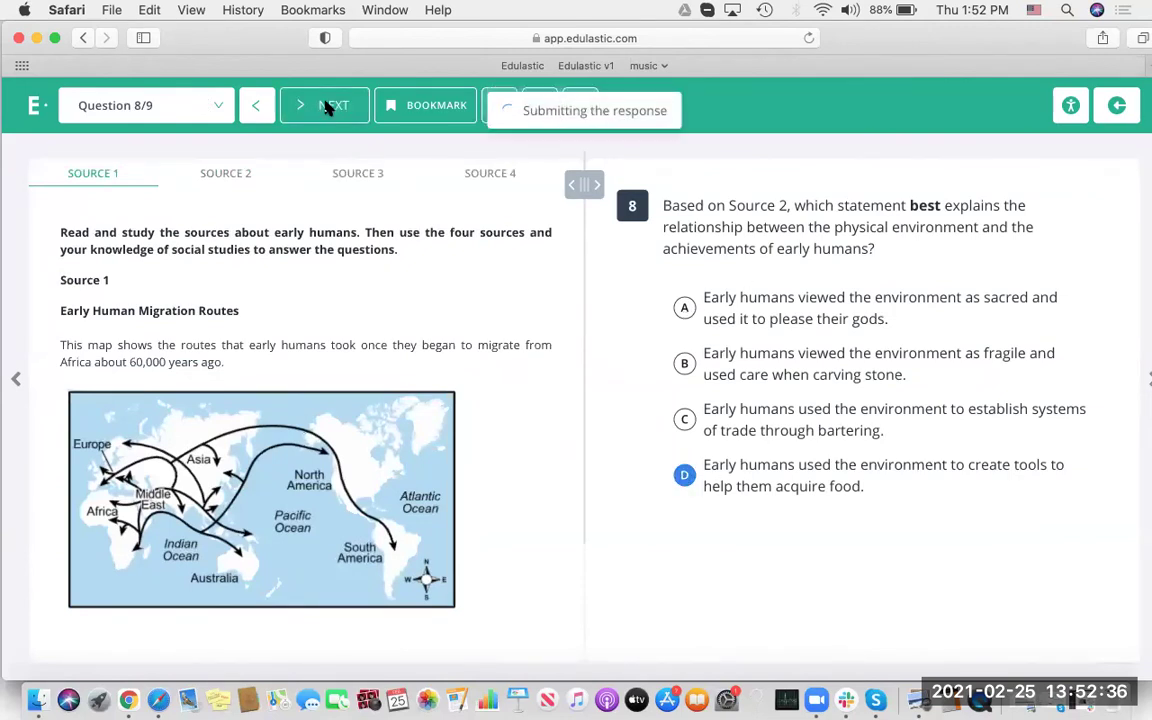
# Drop the Australia, Europe, Antarctica, North America, South America, Africa and Asia labels onto their continents
pyautogui.moveTo(332, 301); pyautogui.dragTo(1005, 458)
pyautogui.moveTo(296, 309); pyautogui.dragTo(818, 311)
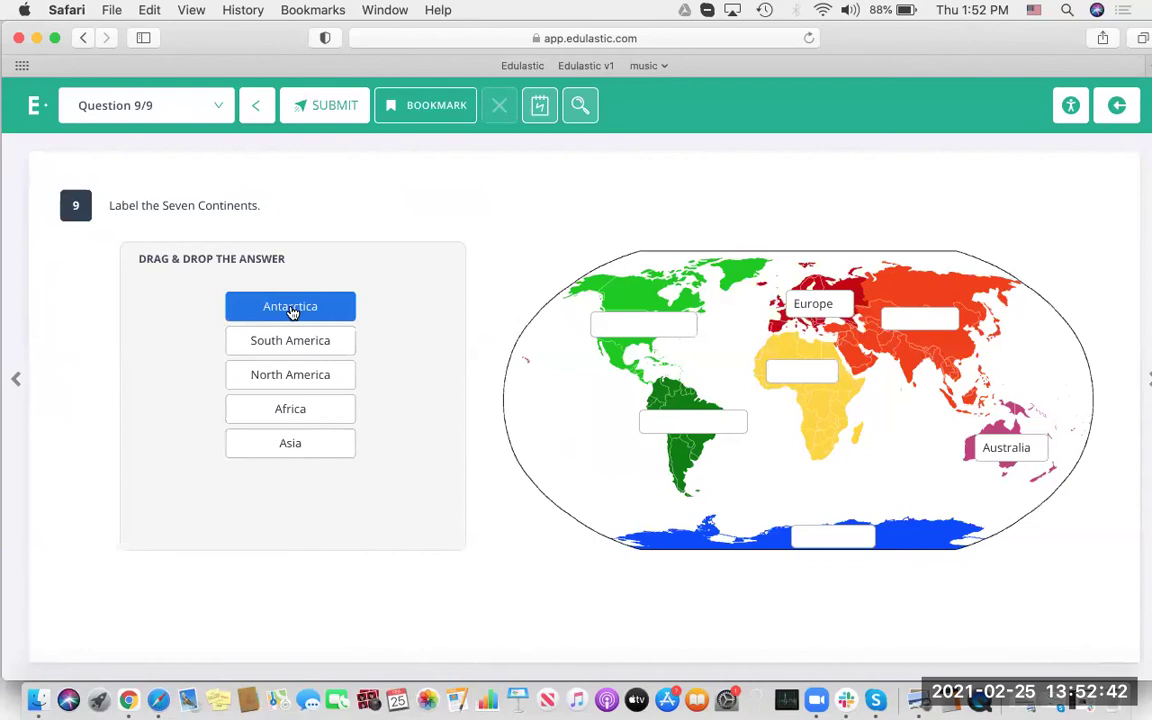
pyautogui.moveTo(291, 311); pyautogui.dragTo(836, 542)
pyautogui.moveTo(293, 338); pyautogui.dragTo(645, 326)
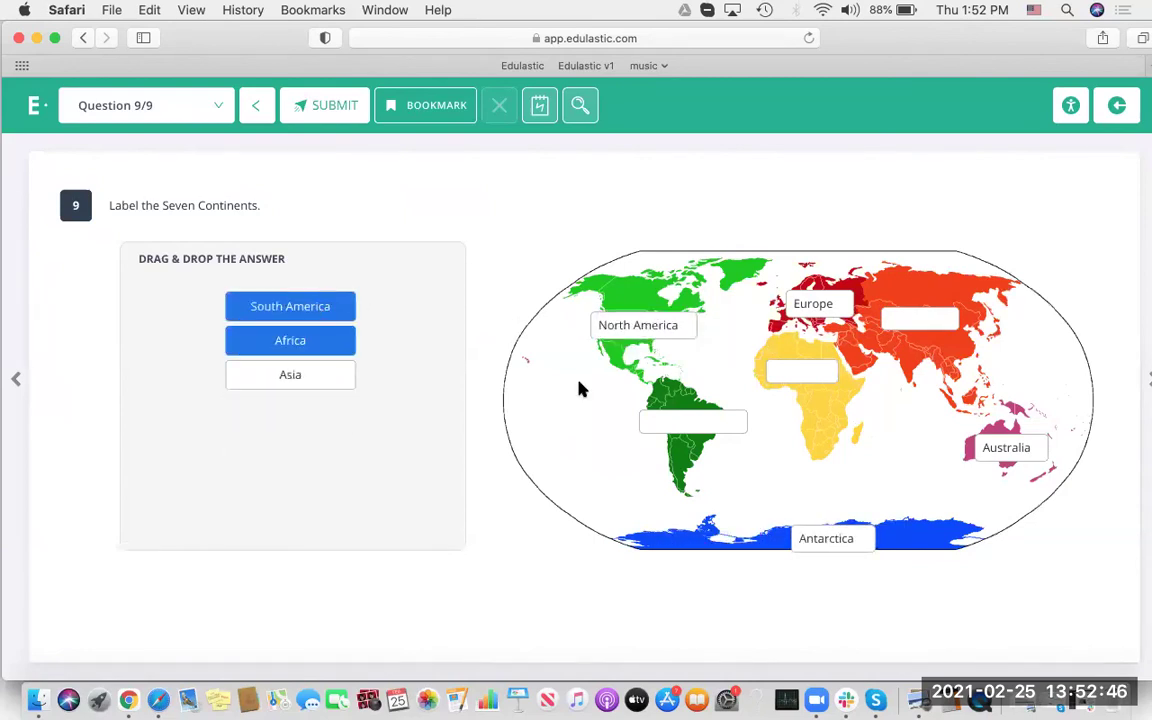
pyautogui.moveTo(290, 306); pyautogui.dragTo(712, 432)
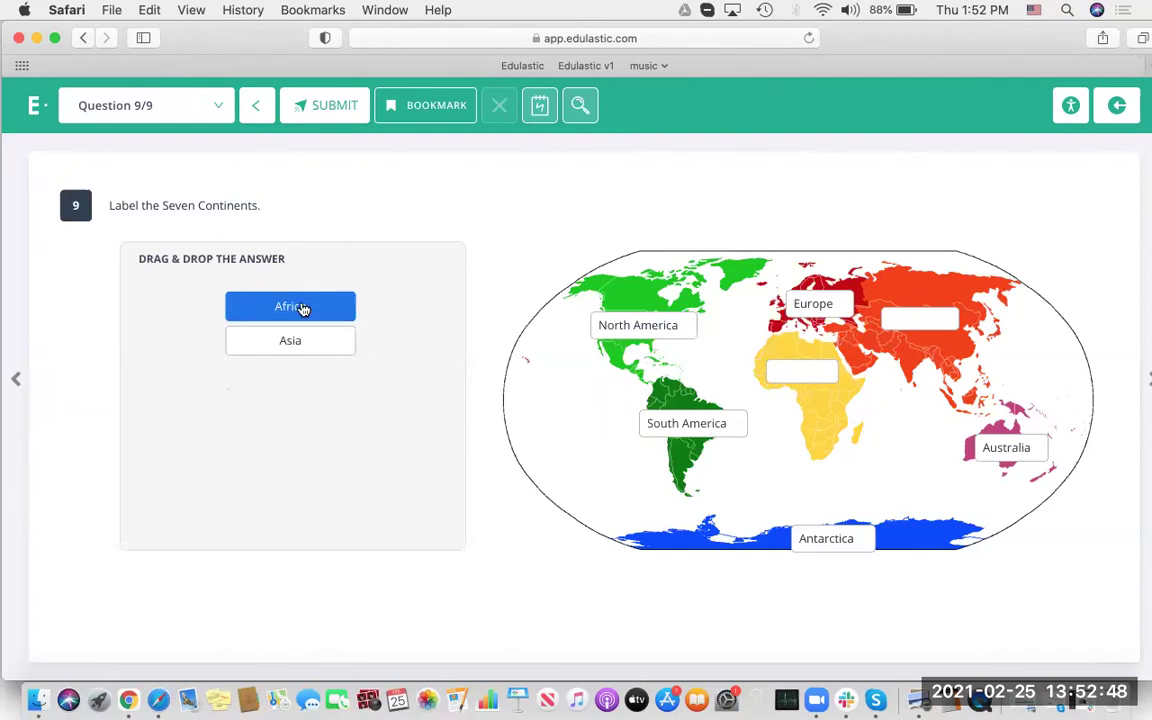
pyautogui.moveTo(772, 355); pyautogui.dragTo(805, 380)
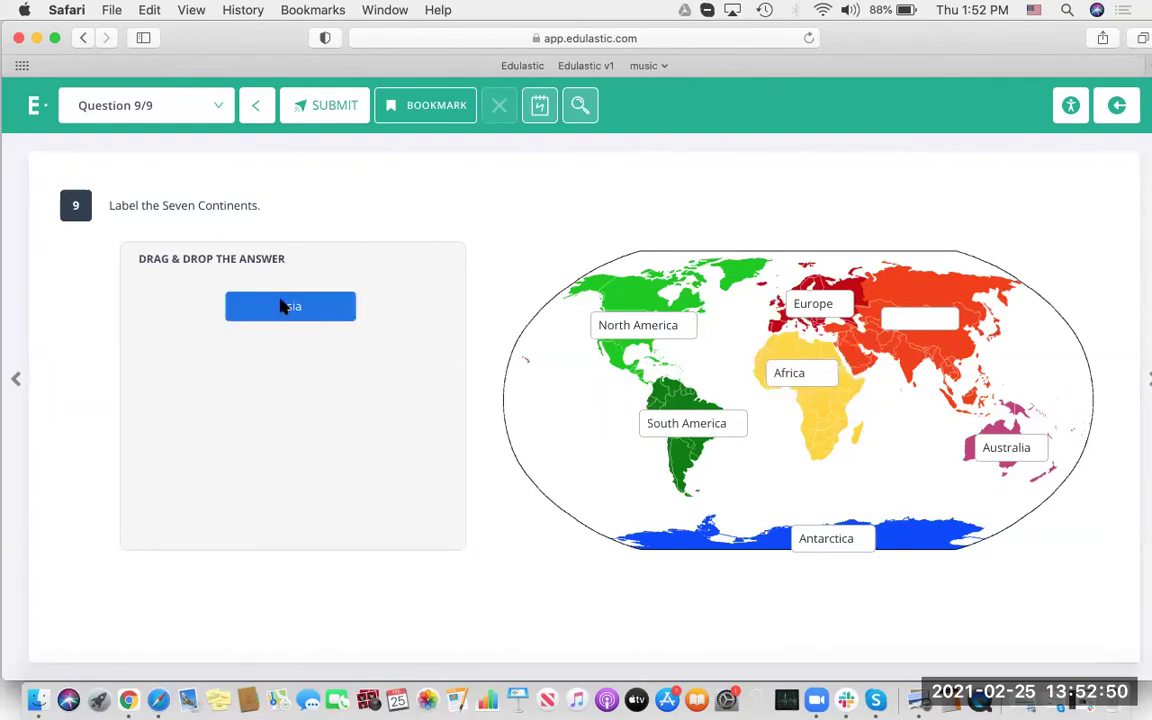
pyautogui.moveTo(283, 306); pyautogui.dragTo(918, 326)
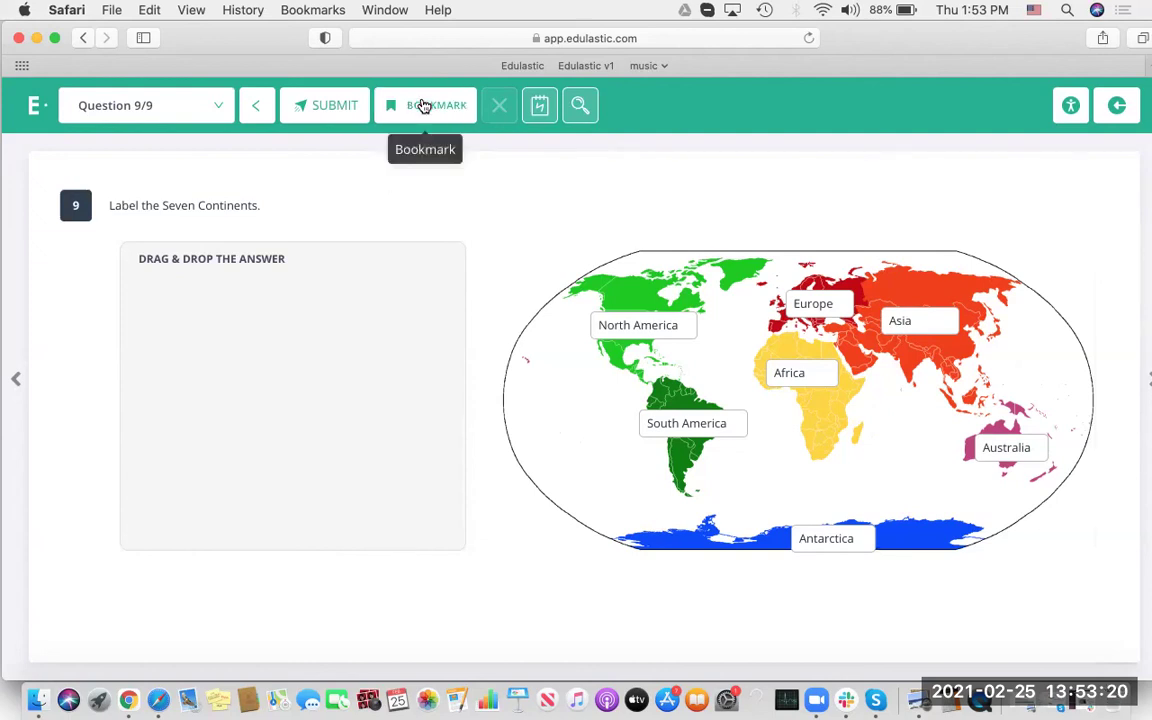
# Bookmark Question 9, then submit the whole test from the Review and Submit page
pyautogui.click(424, 105)
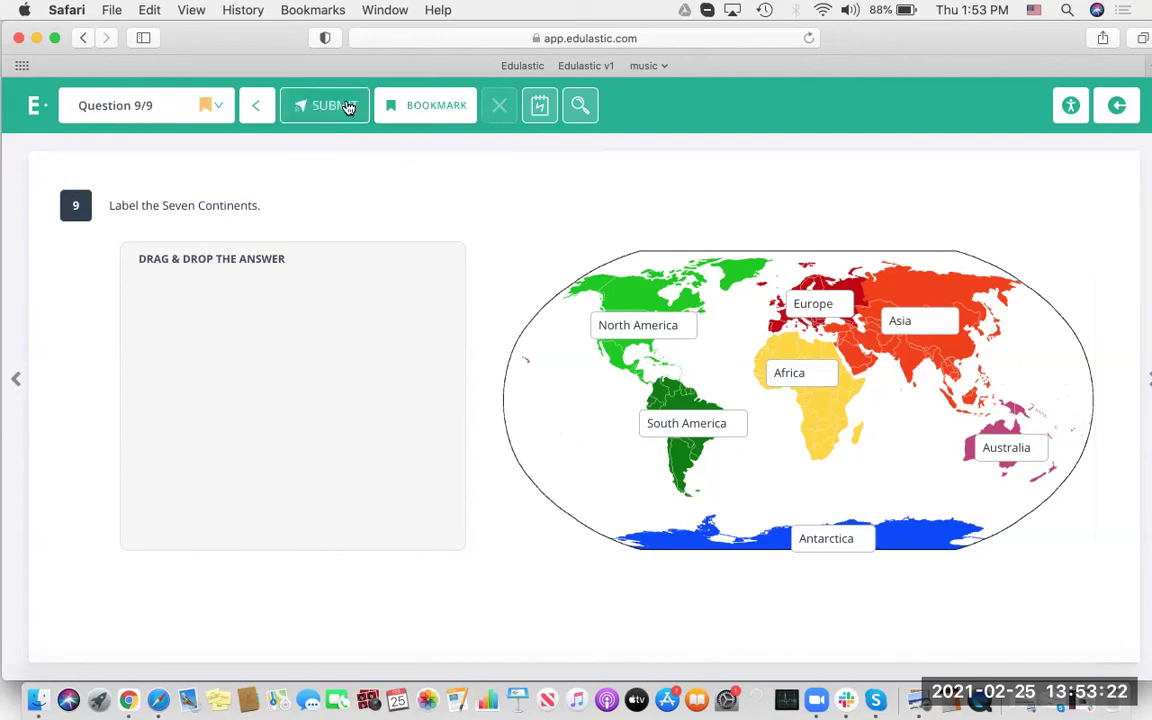
pyautogui.click(348, 107)
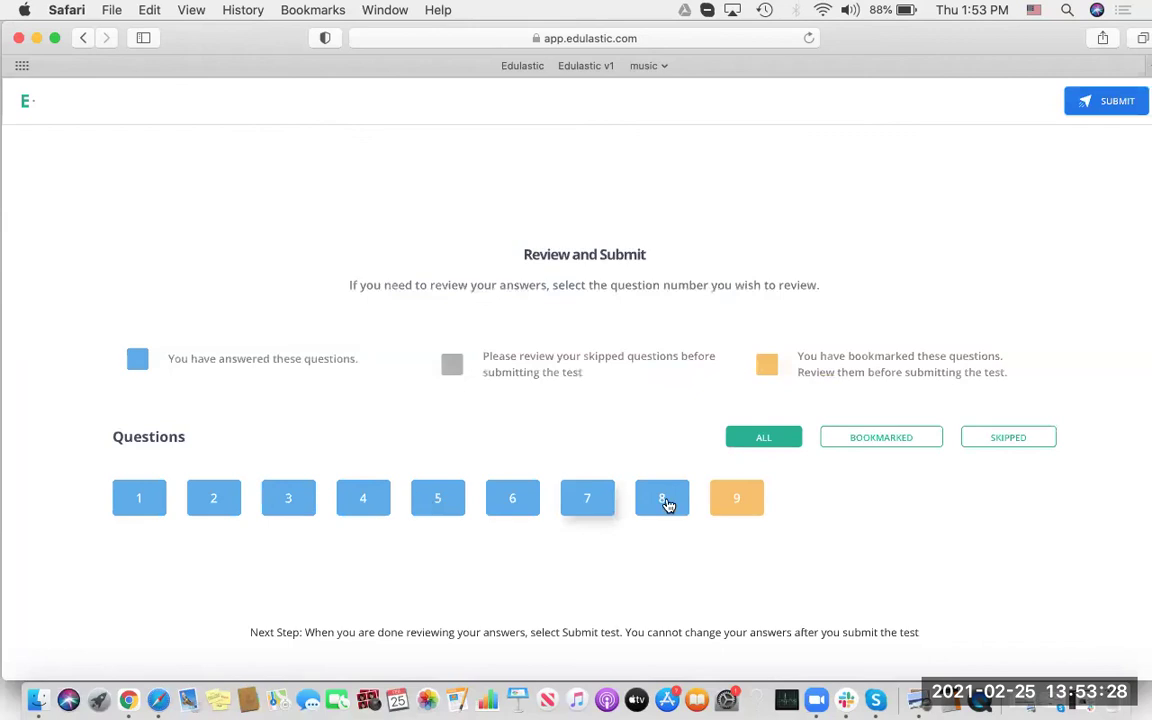
pyautogui.click(1099, 101)
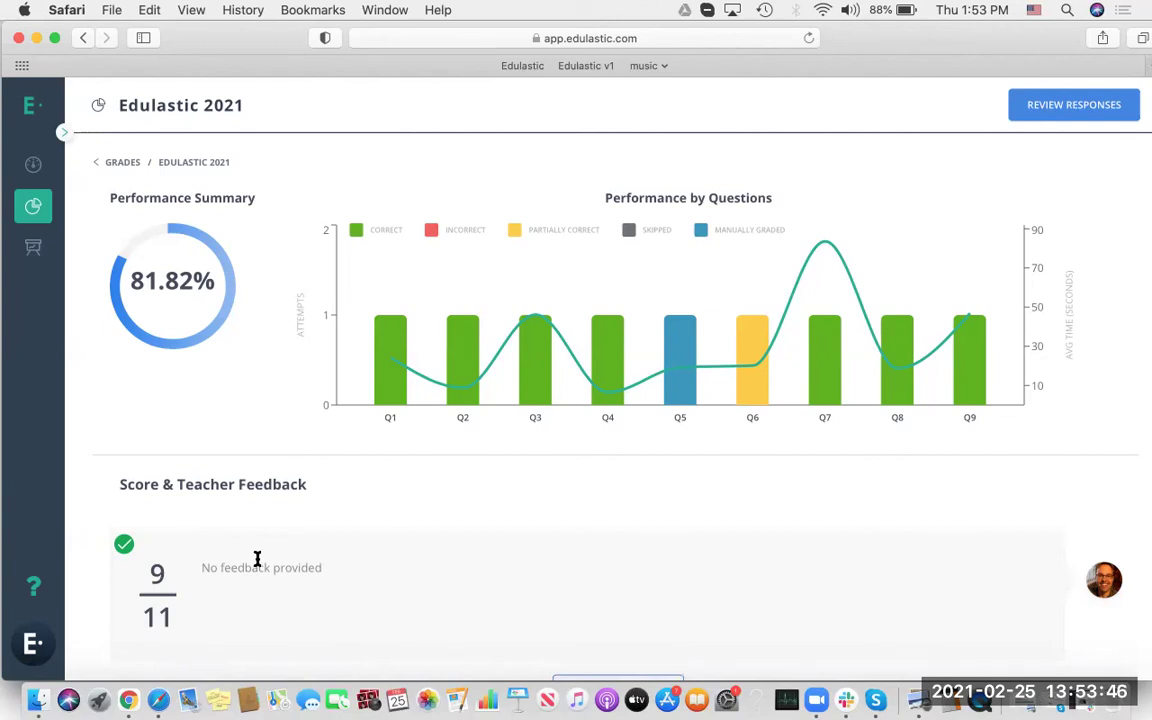
# Check the teacher's live class board, then open the Edulastic website's Teacher Training Hub Resources page
pyautogui.click(130, 702)
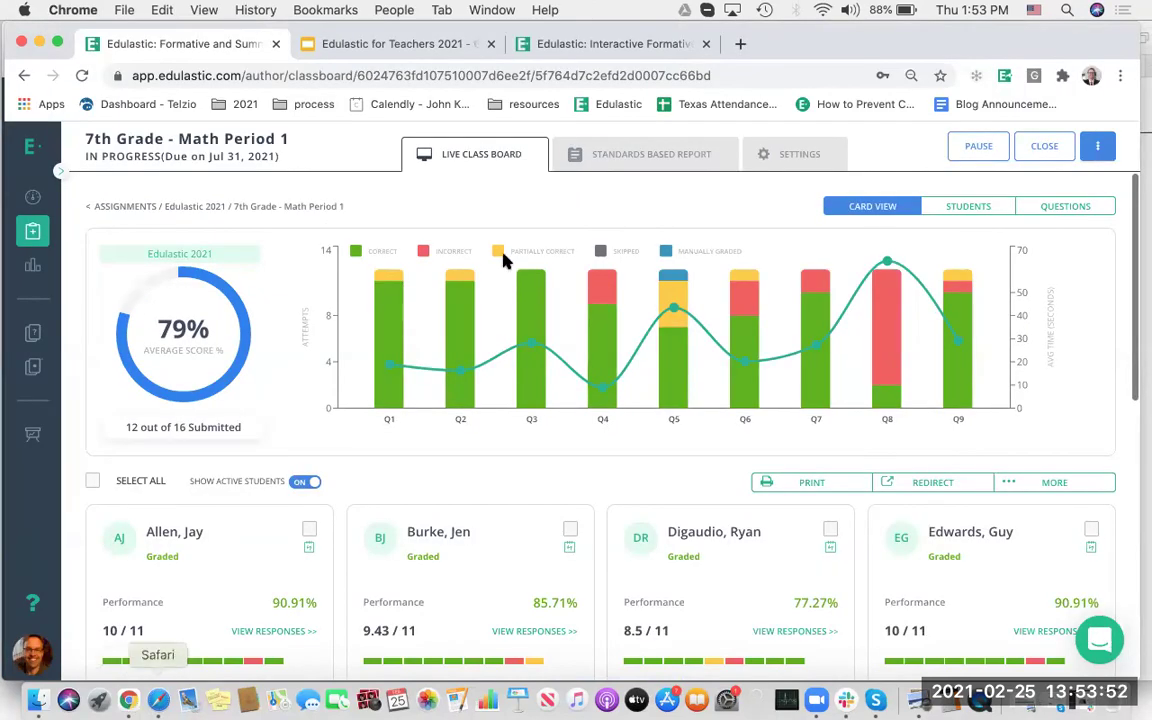
pyautogui.moveTo(826, 44); pyautogui.dragTo(828, 56)
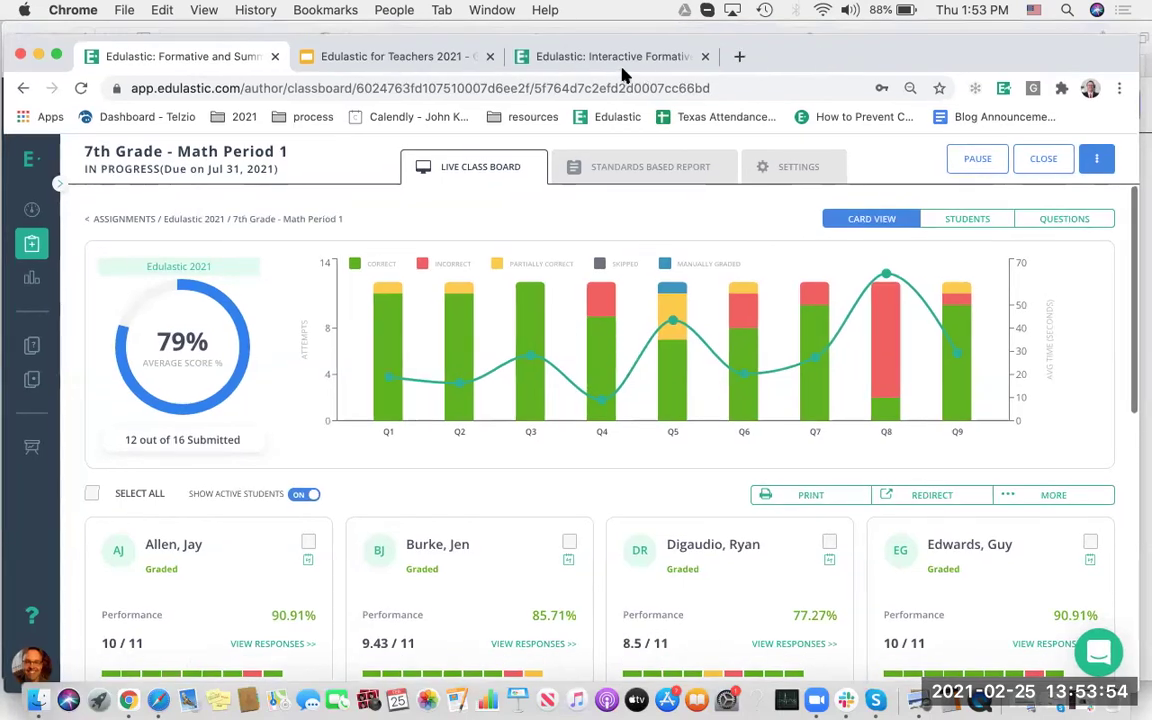
pyautogui.click(620, 56)
pyautogui.moveTo(903, 54); pyautogui.dragTo(905, 20)
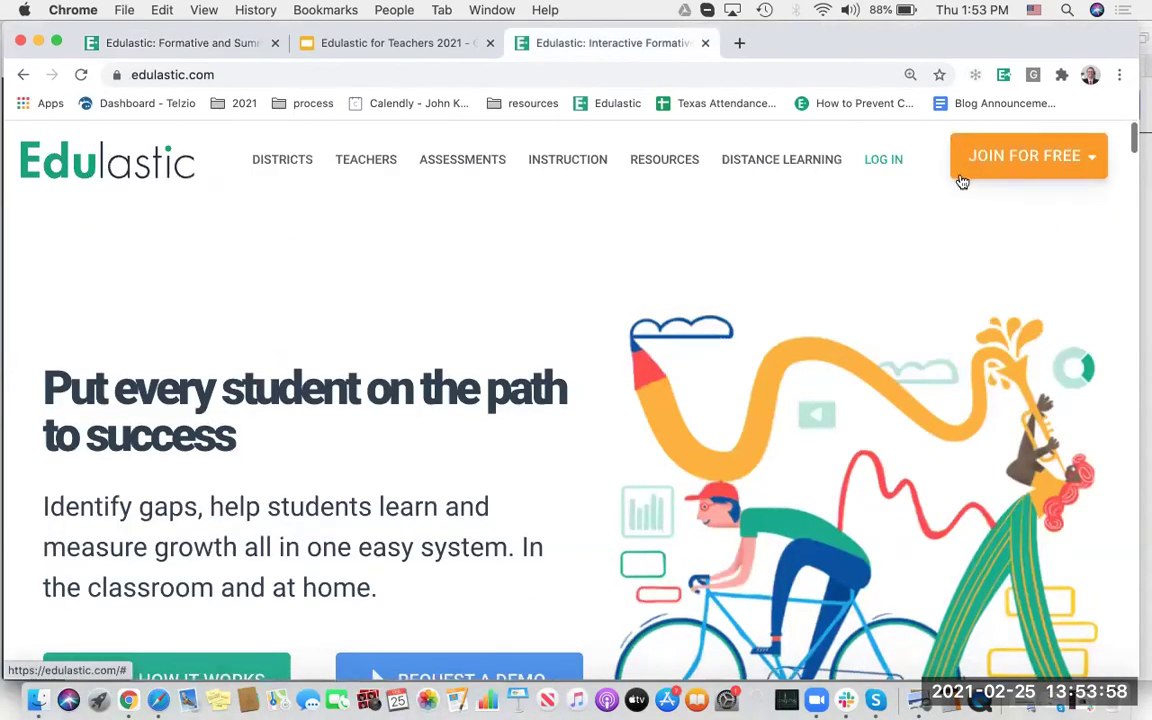
pyautogui.click(660, 162)
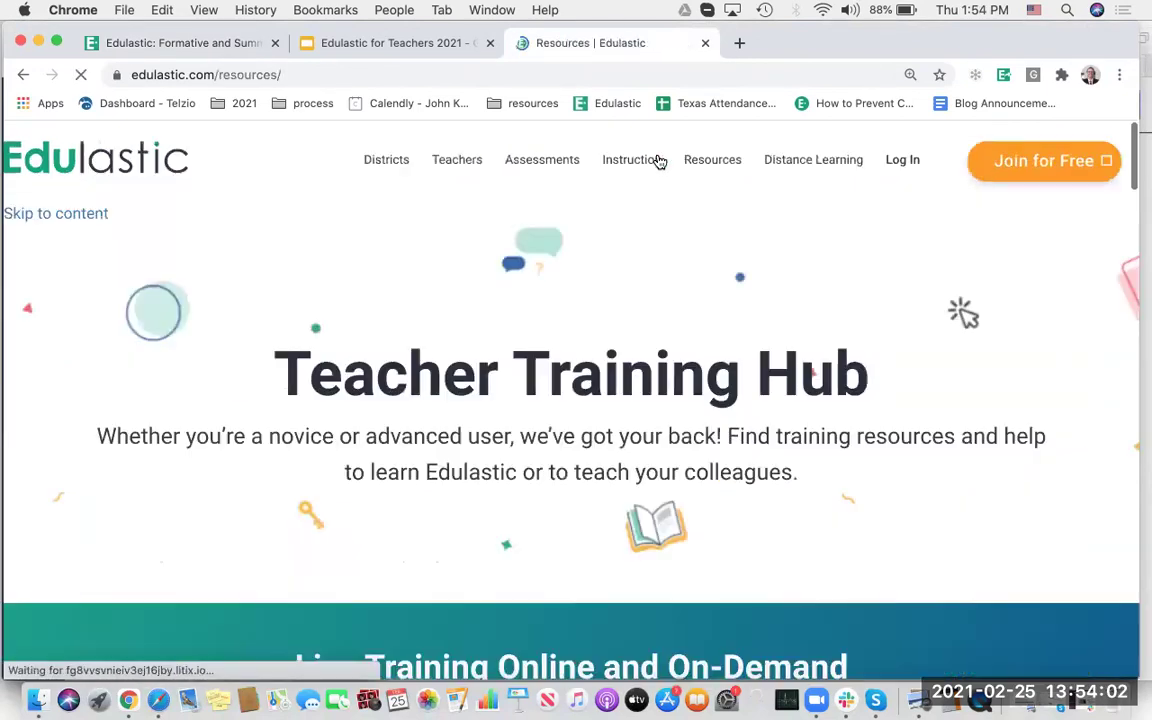
pyautogui.scroll(-5, 1023, 408)
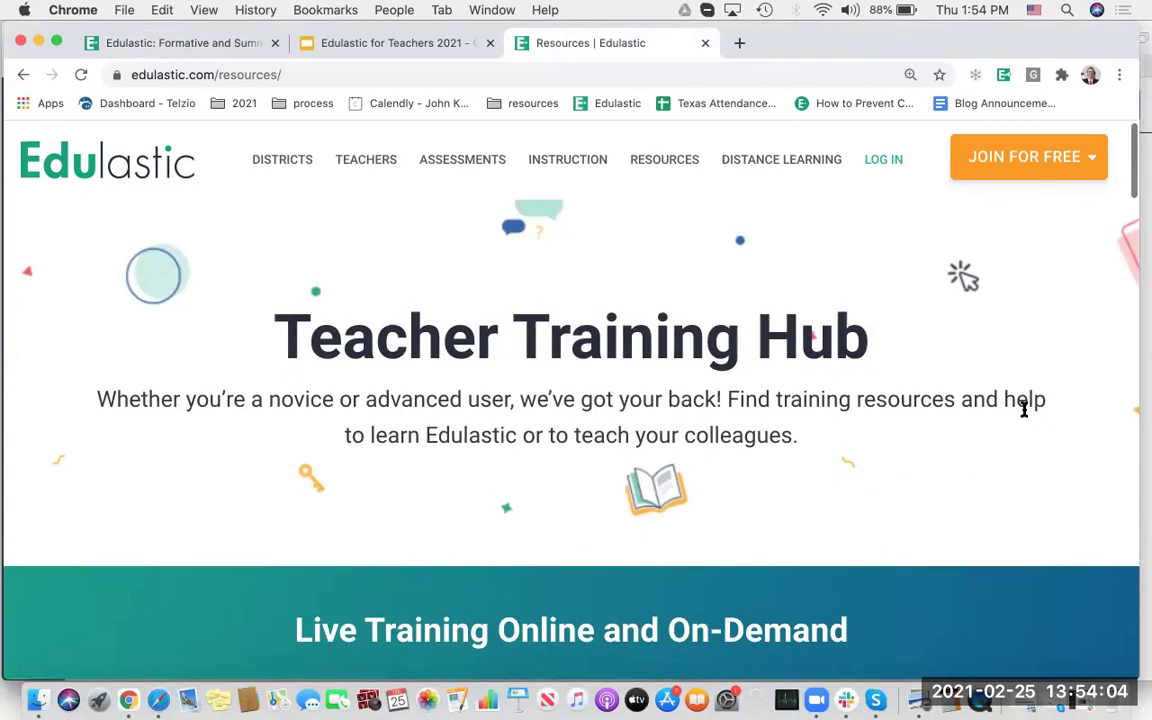
pyautogui.scroll(5, 1023, 412)
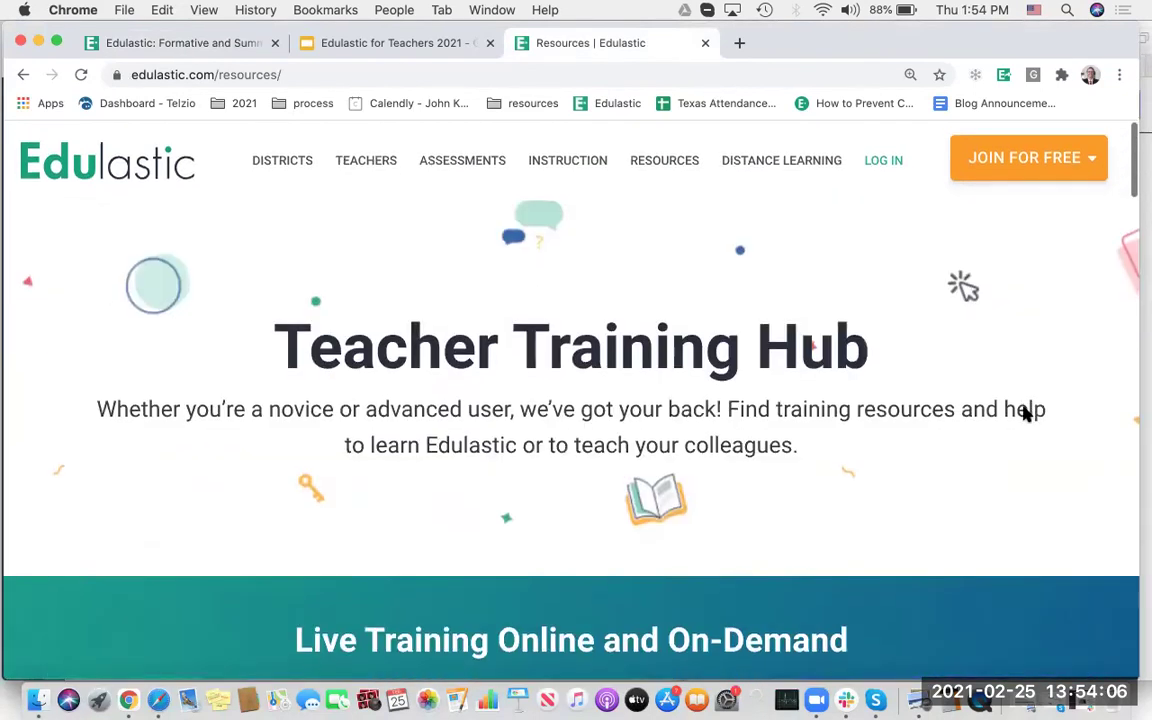